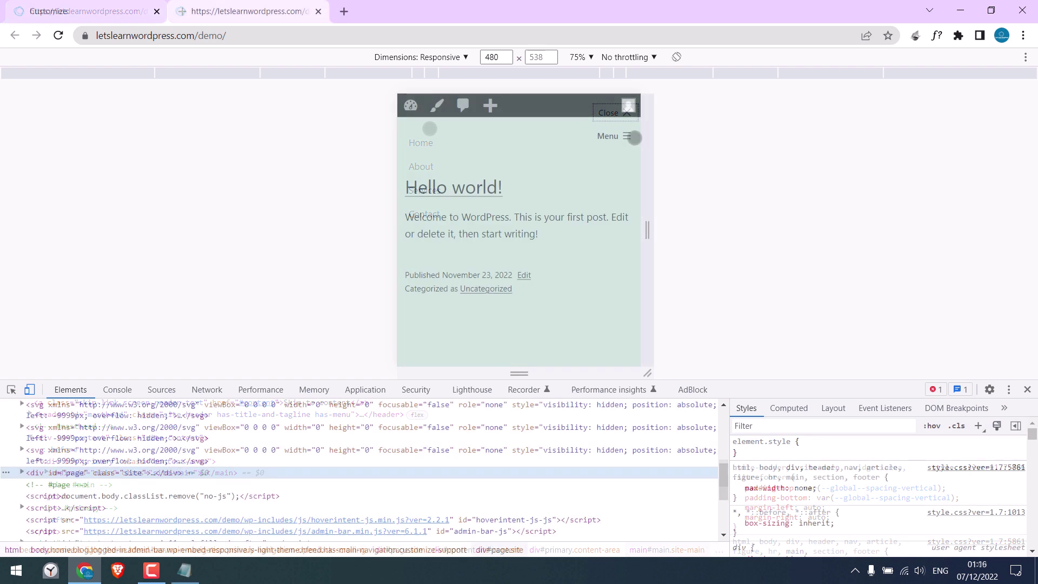
Step: Open the mobile menu in device mode to reveal the LOGO, Home, About, Services and Contact items
left_click(625, 135)
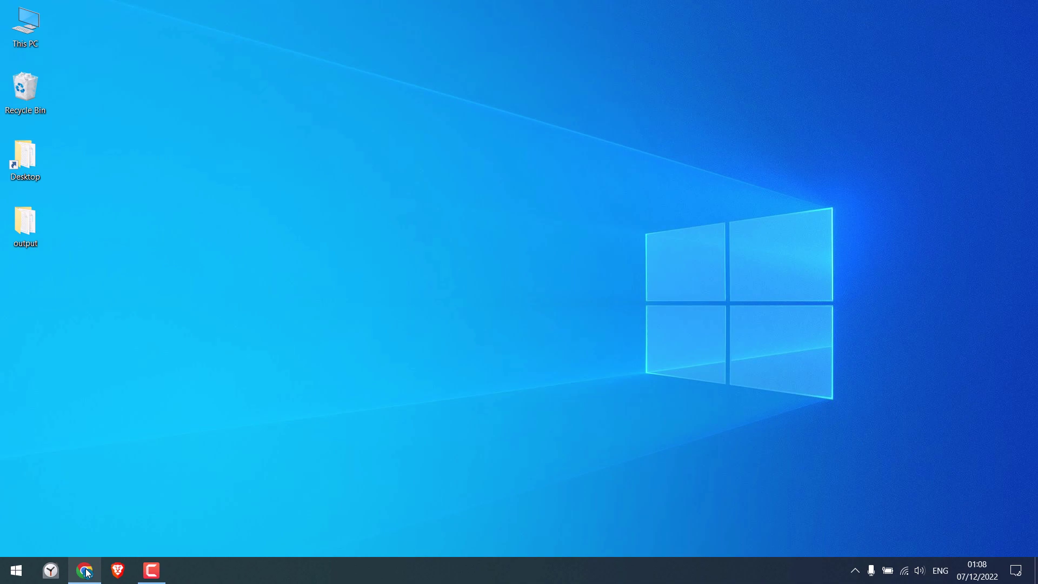
Step: Preview the page in DevTools device mode and open then close the Home/About/Services/Contact menu
left_click(84, 571)
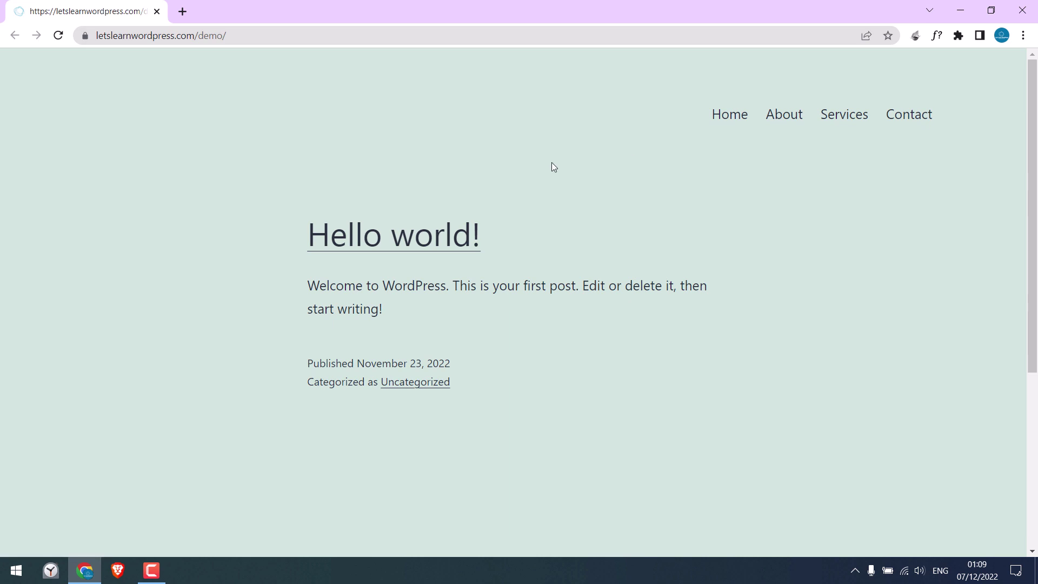
right_click(563, 198)
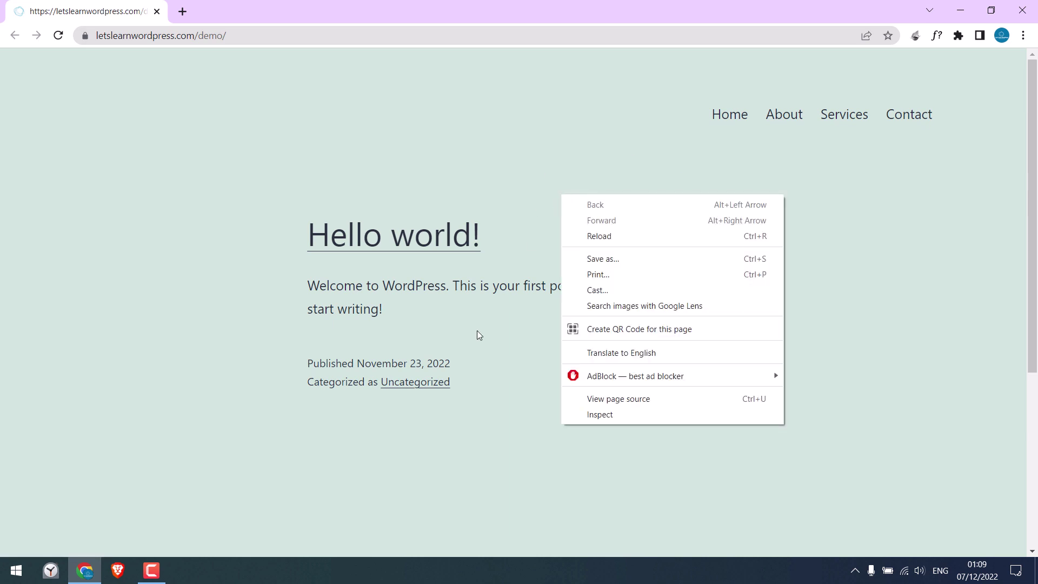
left_click(597, 414)
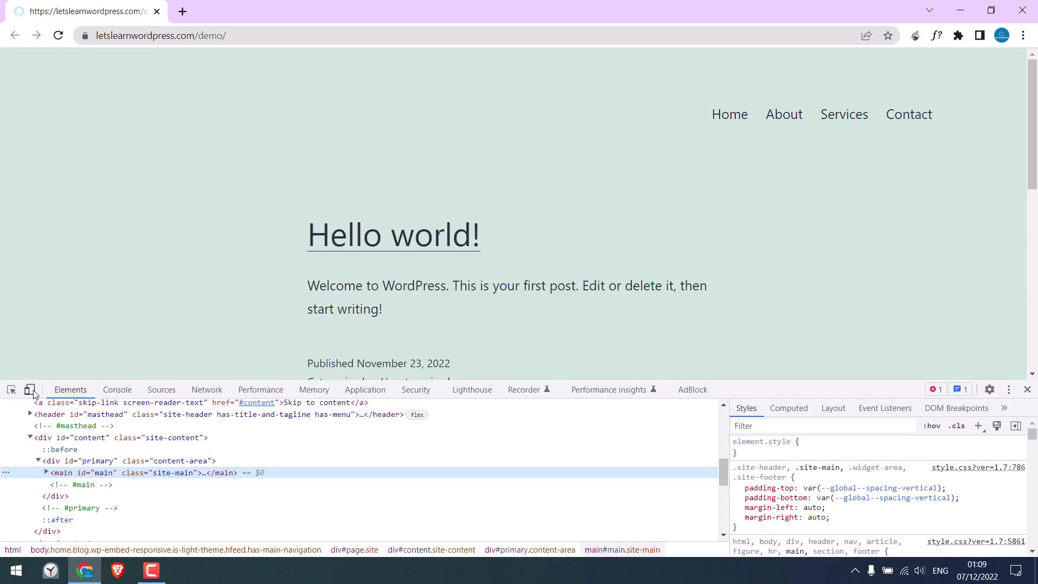
left_click(29, 389)
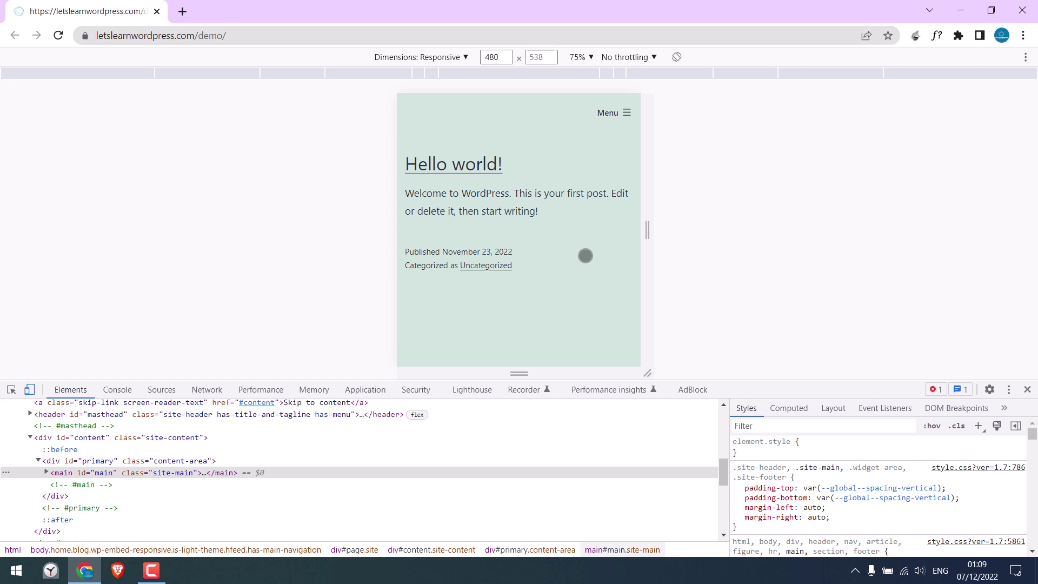
left_click(627, 114)
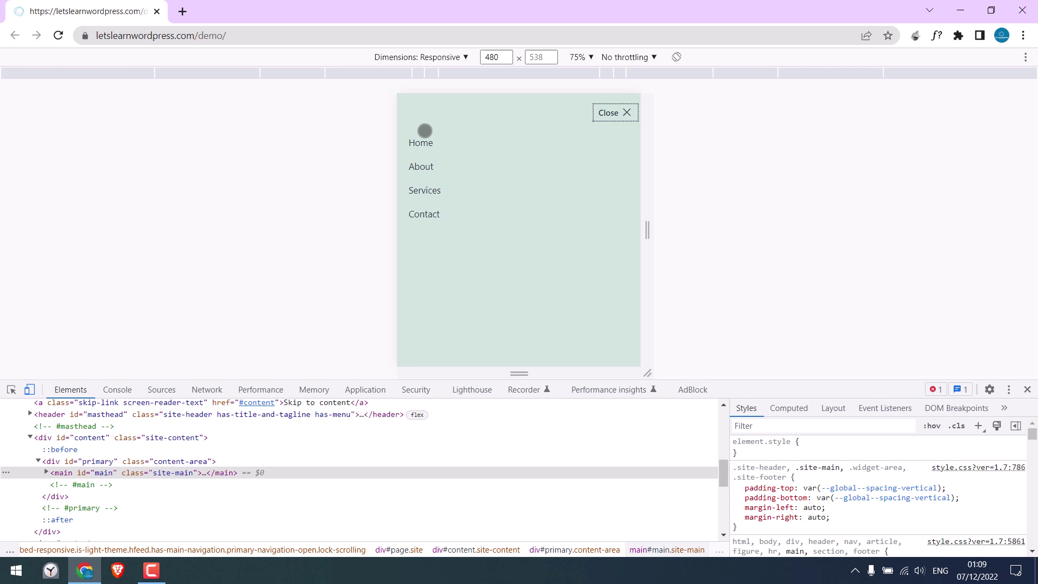
left_click(623, 116)
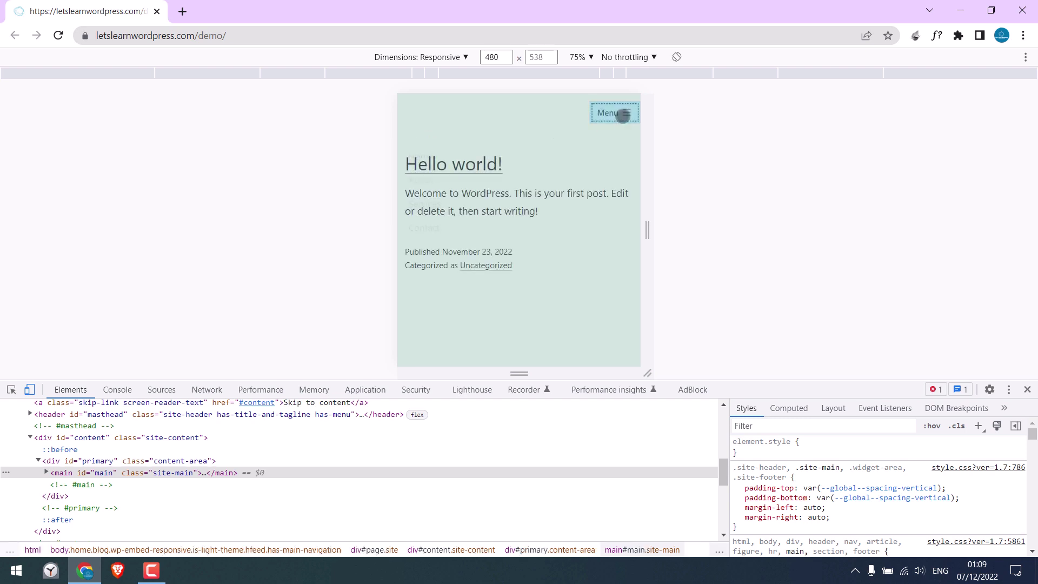
Step: Close DevTools and load the site's wp-admin address
left_click(1027, 390)
left_click(299, 35)
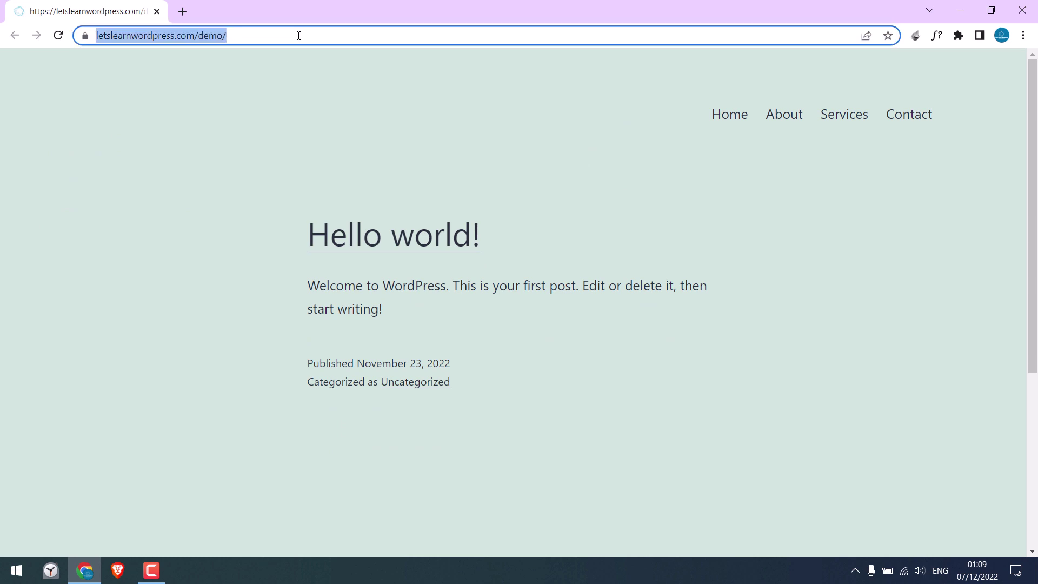
left_click(300, 35)
type("wp-admin")
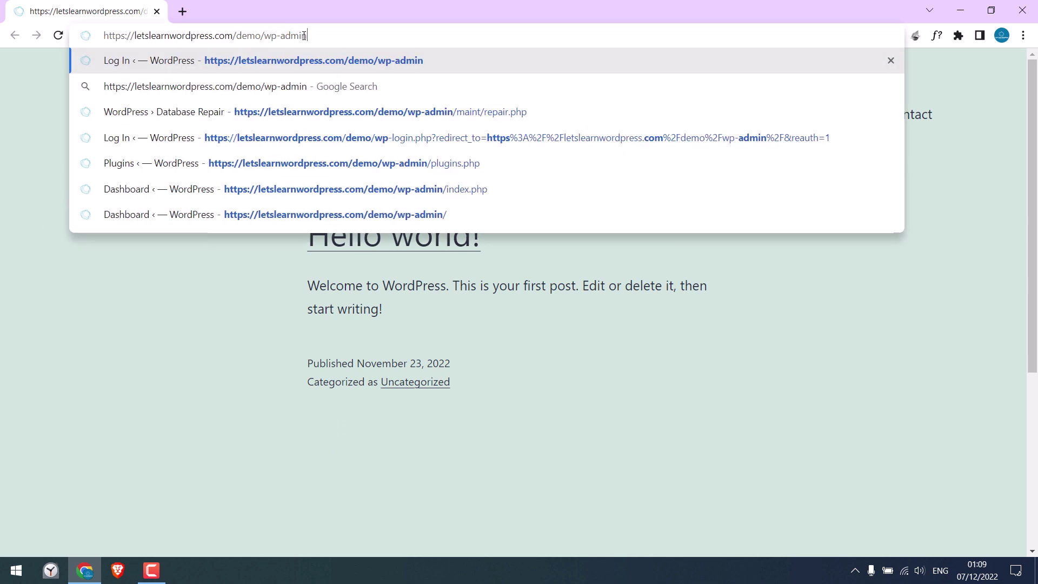
key("Return")
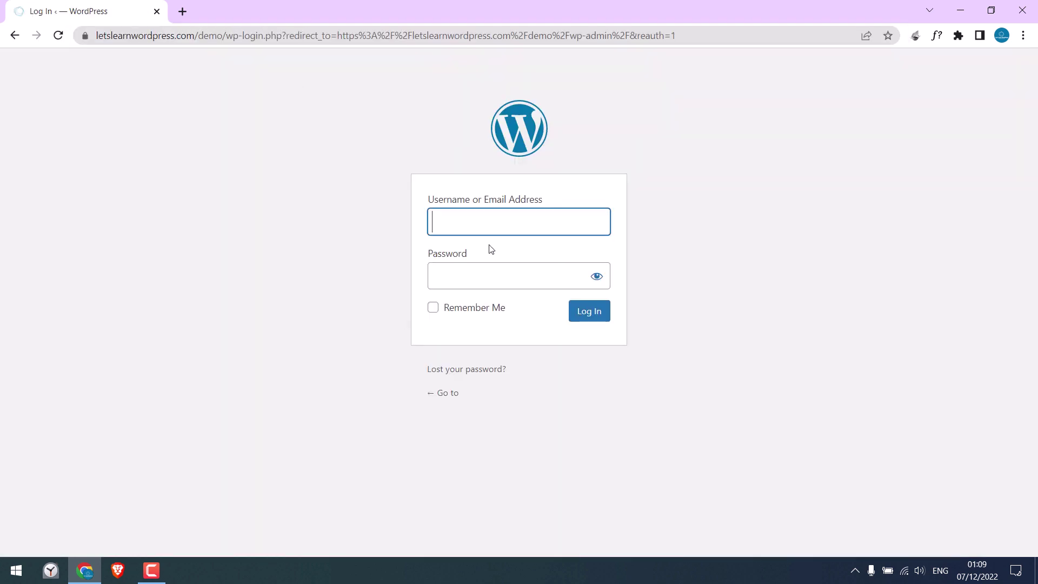
Step: Log in with the admin username and password
type("demo")
key("Tab")
type("***************")
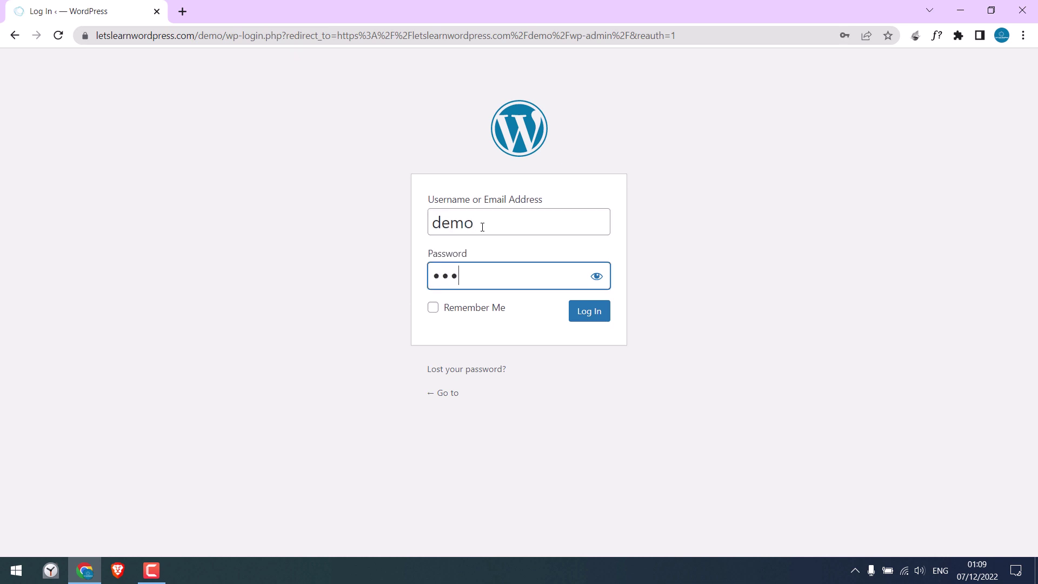
key("Return")
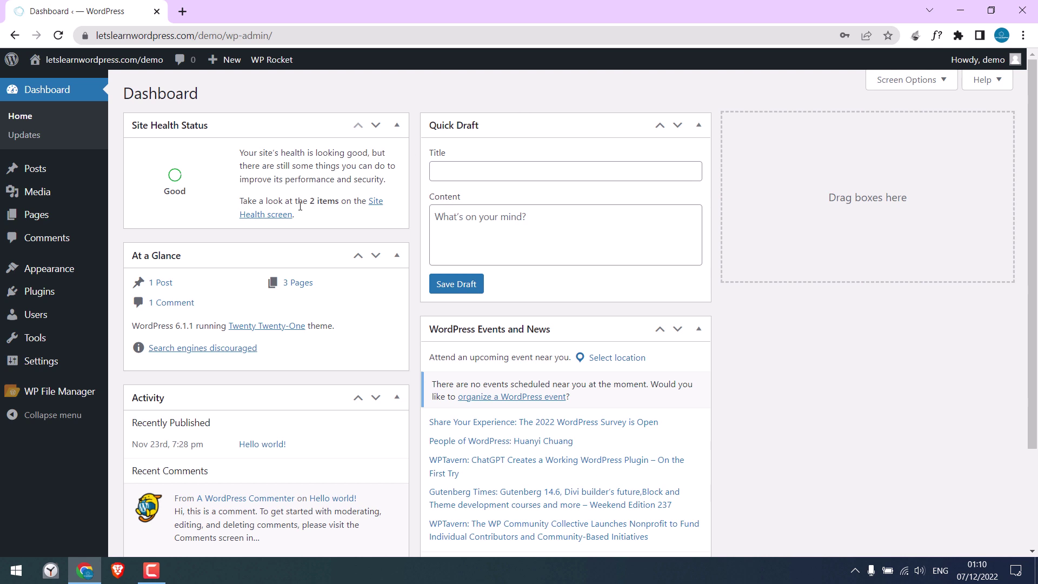
Step: Copy the LOGO.png image's file URL from its Media Library details, then close the details
left_click(54, 199)
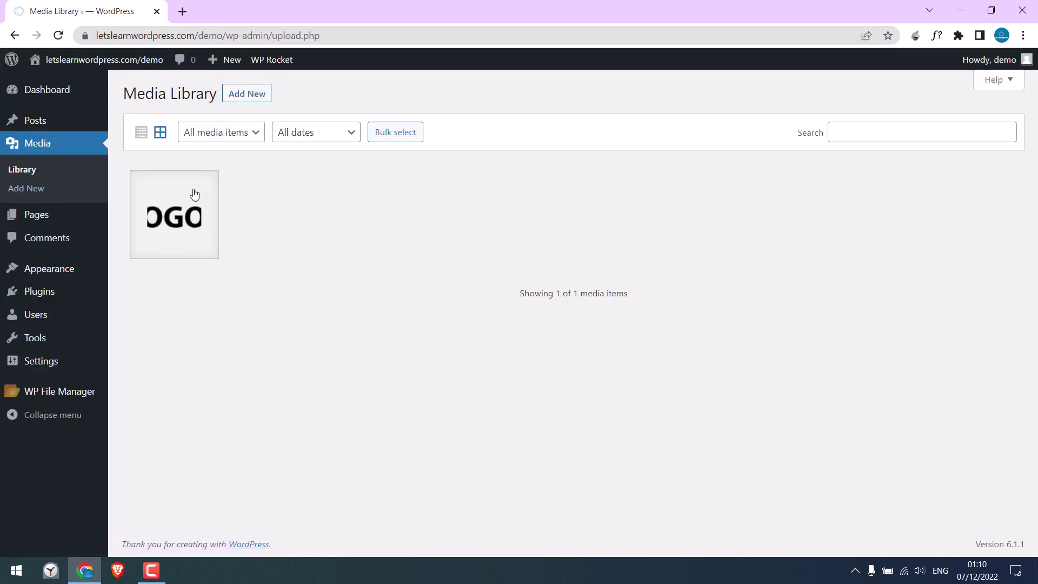
left_click(180, 218)
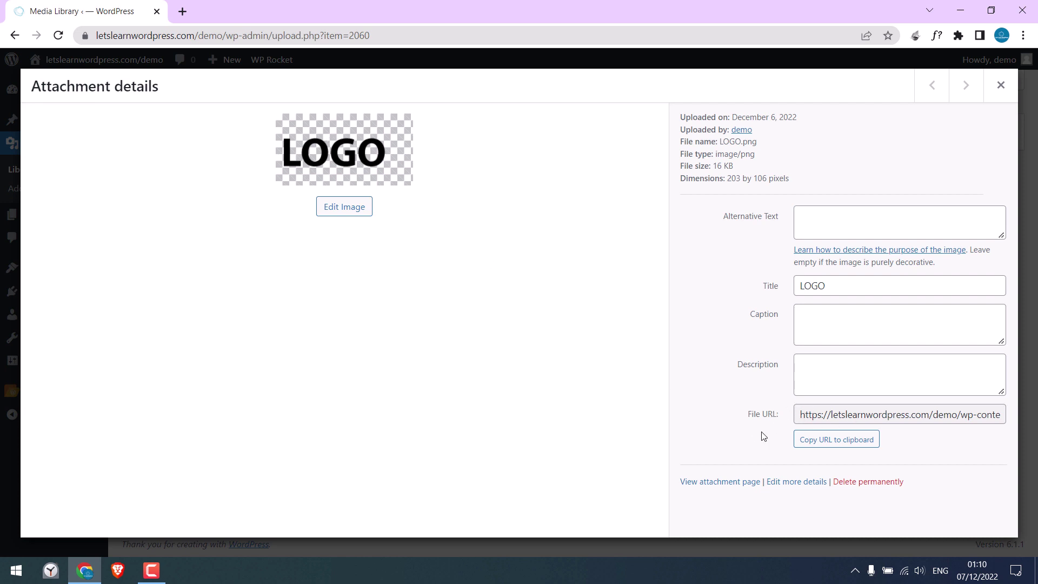
left_click(825, 445)
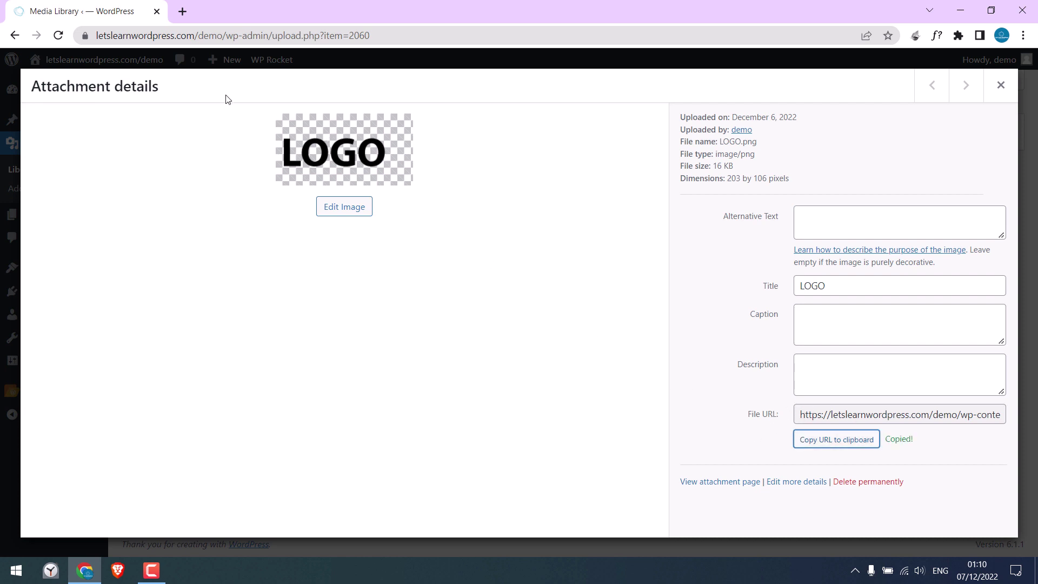
left_click(183, 12)
right_click(202, 36)
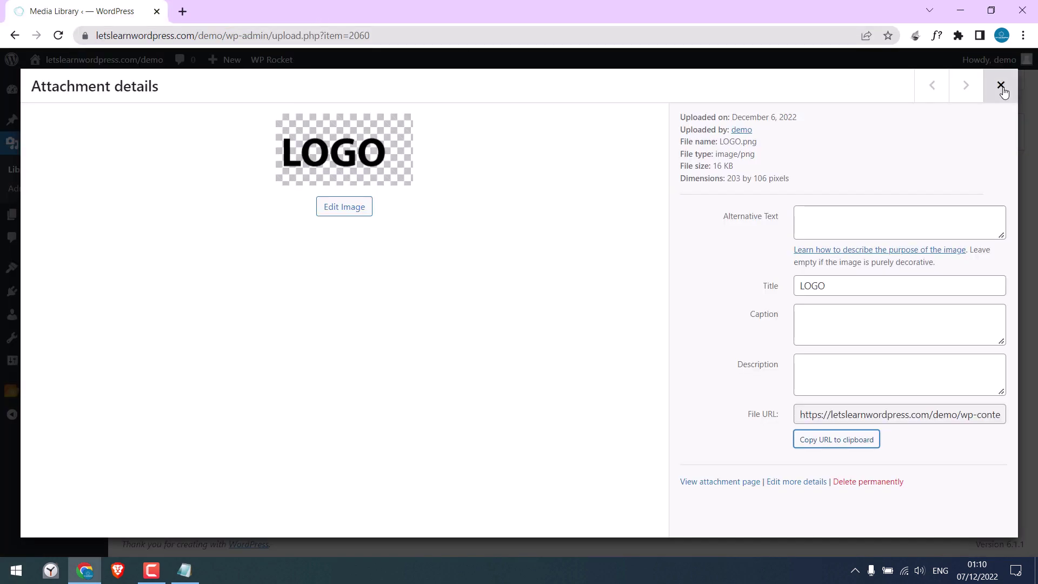
left_click(1001, 85)
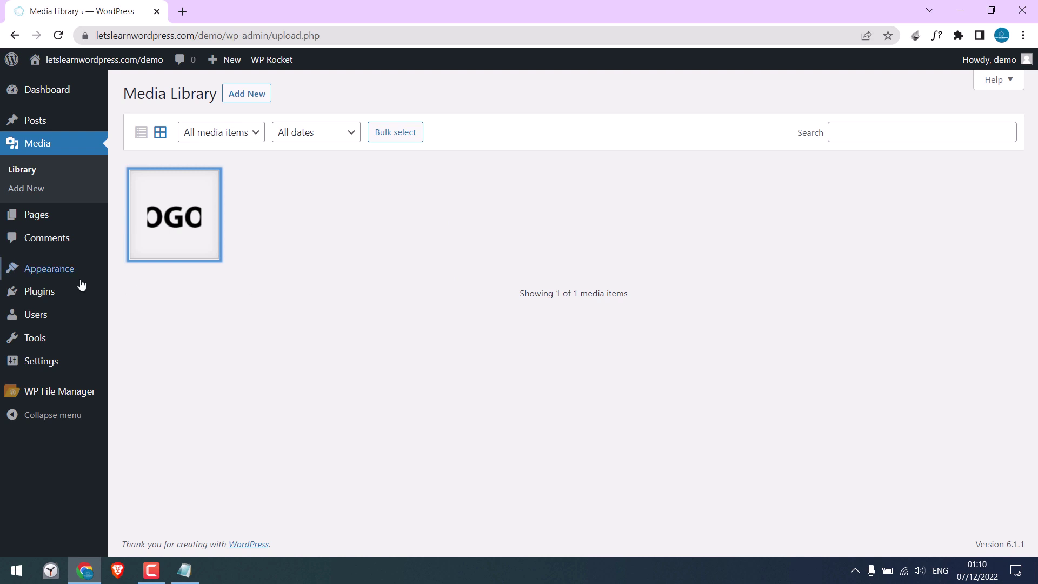
Step: Go to Appearance > Menus and inspect the Custom Links fields before collapsing them
mouse_move(80, 276)
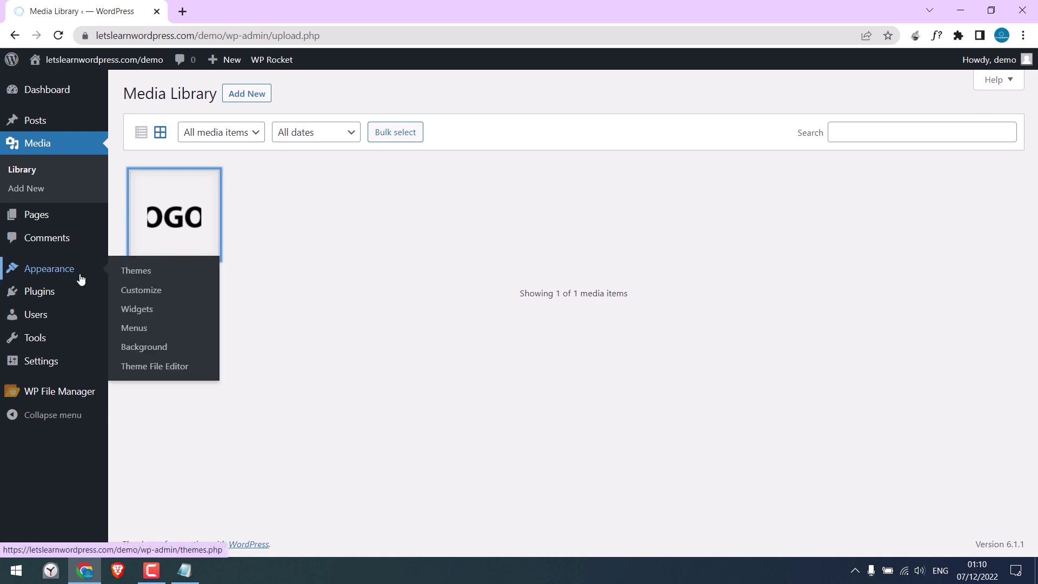
left_click(140, 332)
scroll(240, 340, "down", 1)
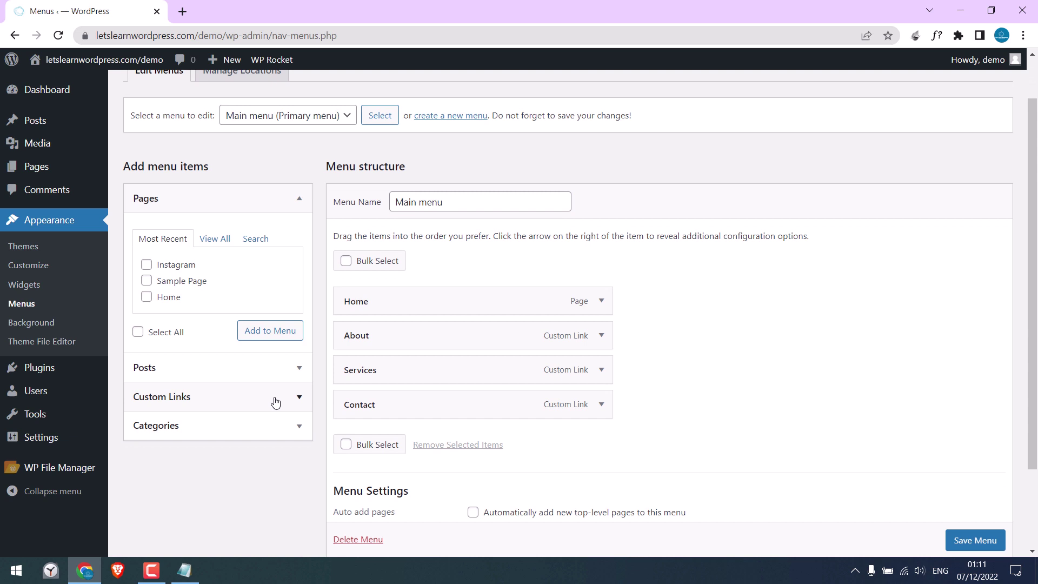
left_click(294, 401)
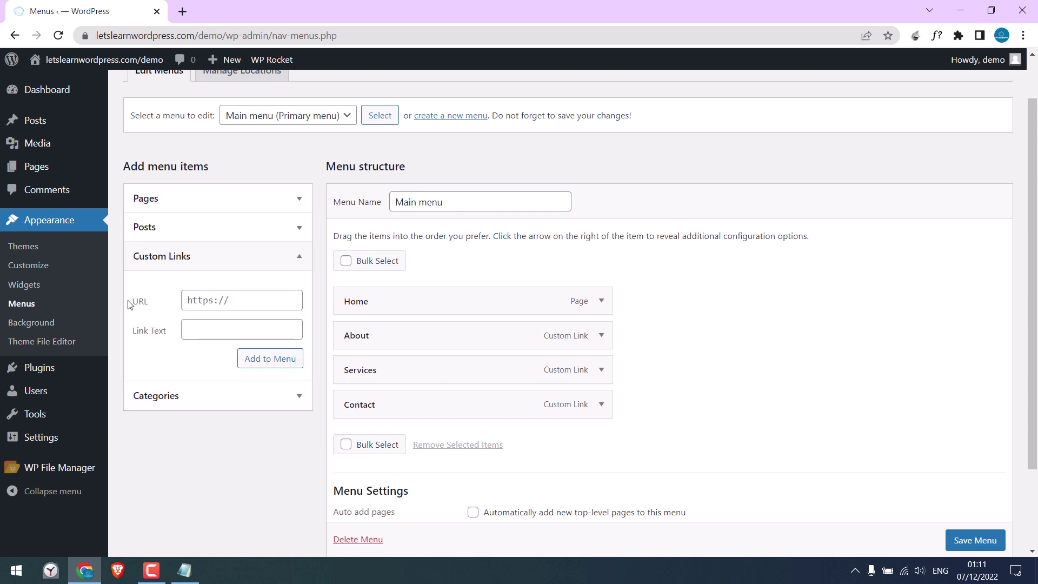
left_click(202, 299)
left_click(193, 328)
left_click(300, 258)
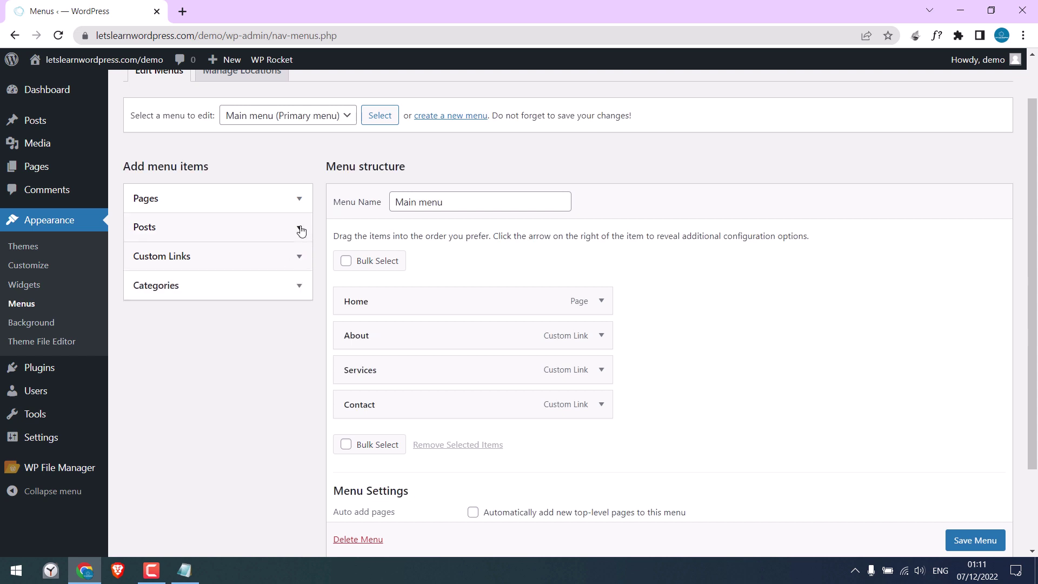
Step: Add the Home page to the Main menu, drag it to the top, and expand its settings
left_click(299, 199)
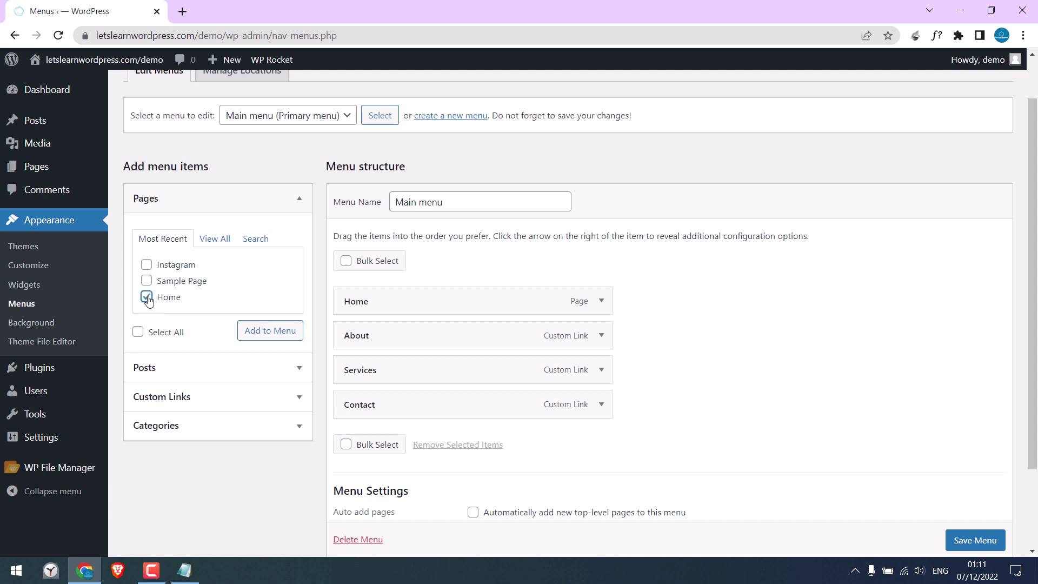
left_click(274, 332)
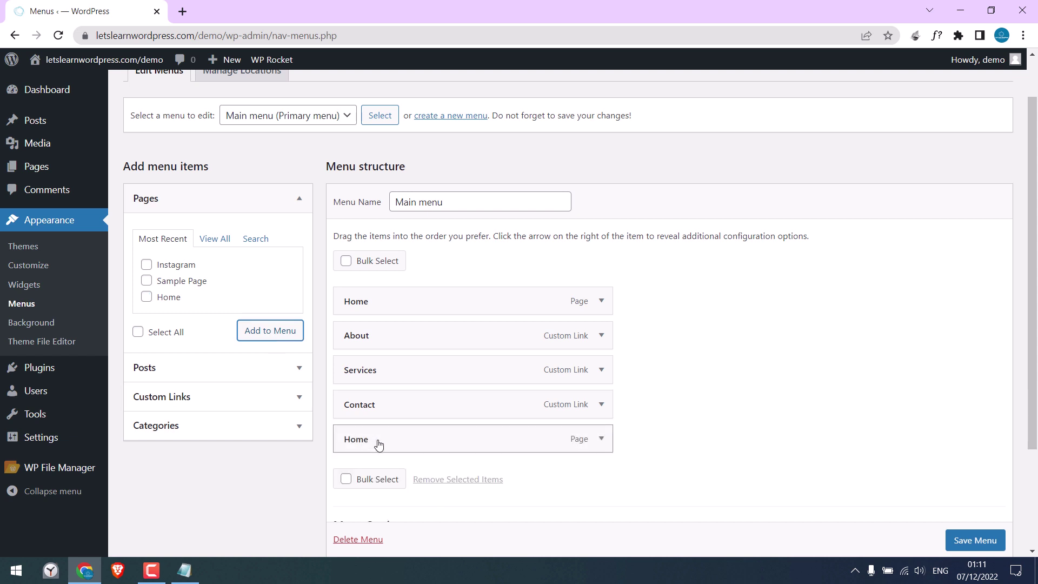
left_click_drag(379, 445, 378, 304)
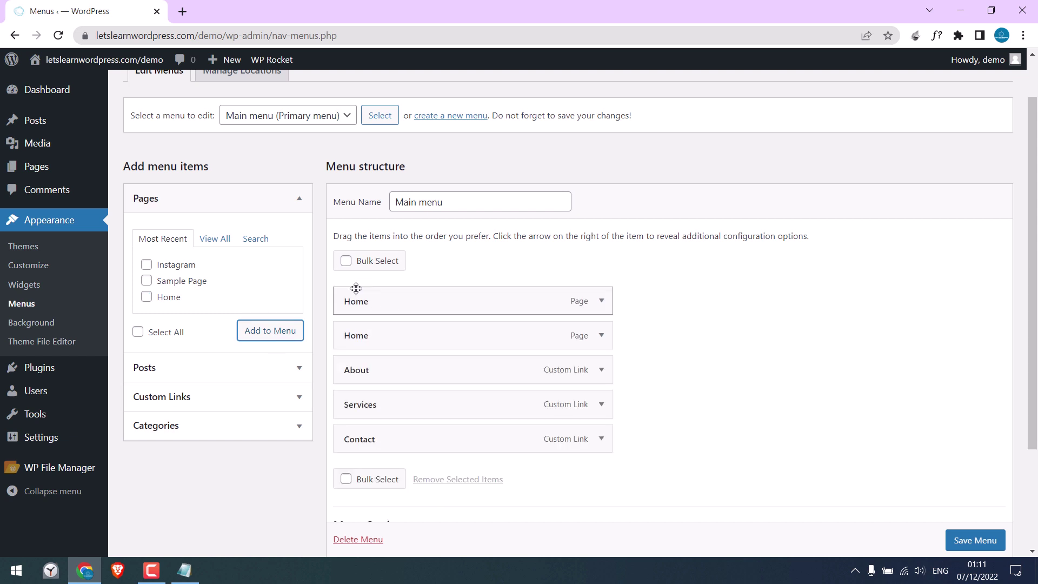
left_click(603, 301)
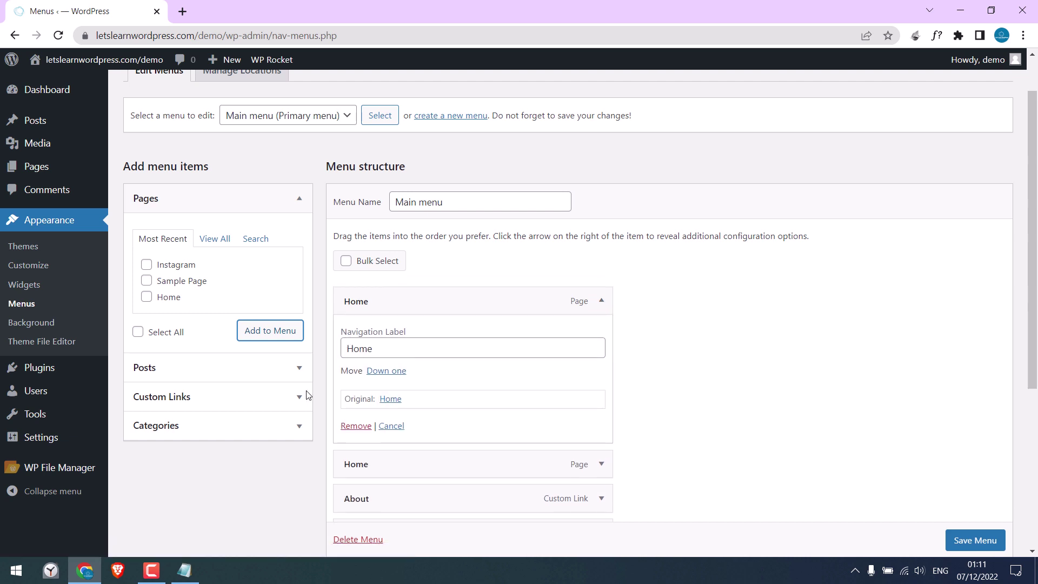
Step: Paste the LOGO.png URL between the img tag's src quotes in Notepad
left_click(184, 570)
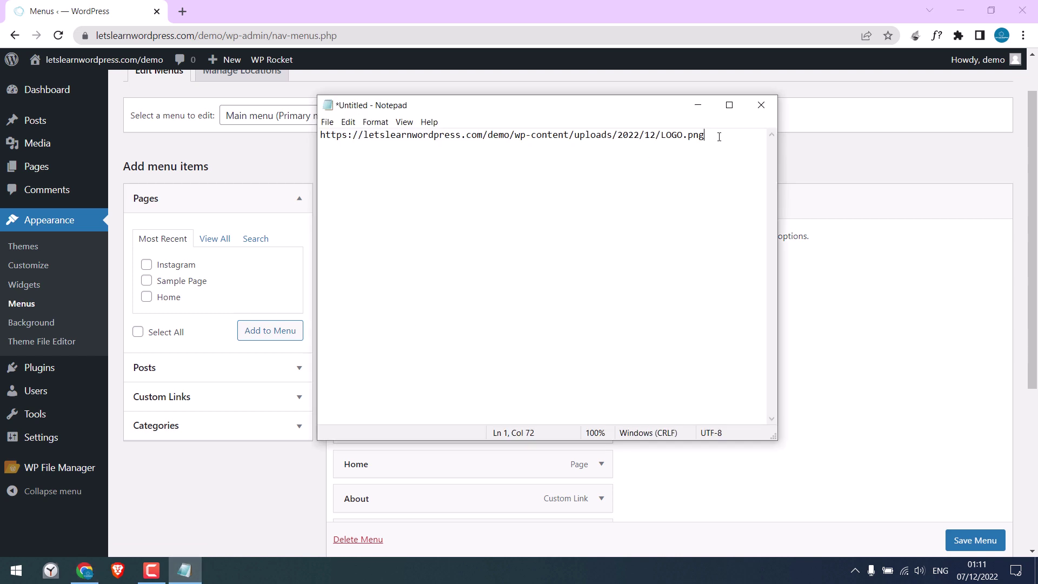
left_click_drag(719, 136, 324, 122)
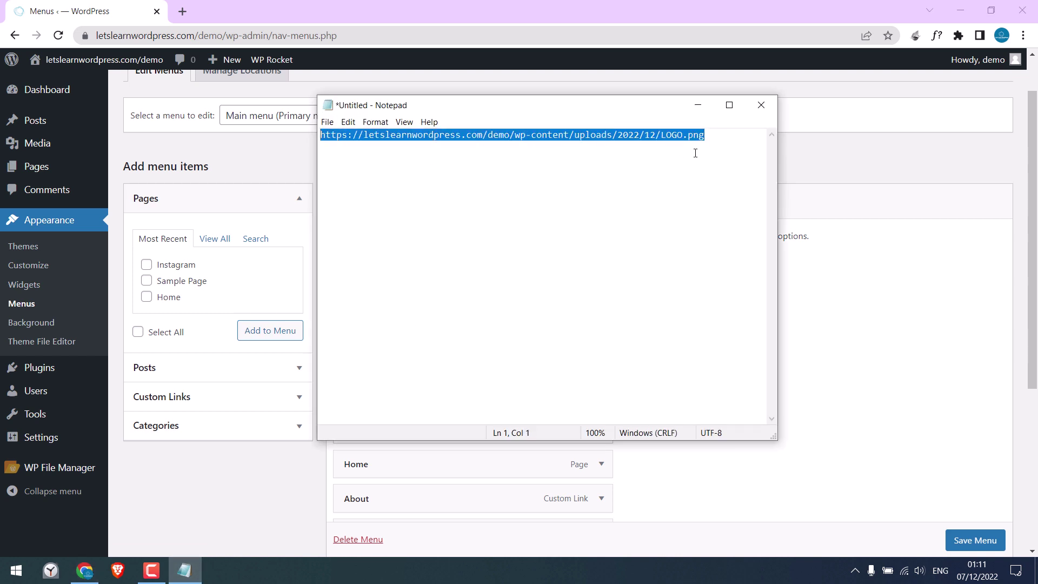
left_click(718, 134)
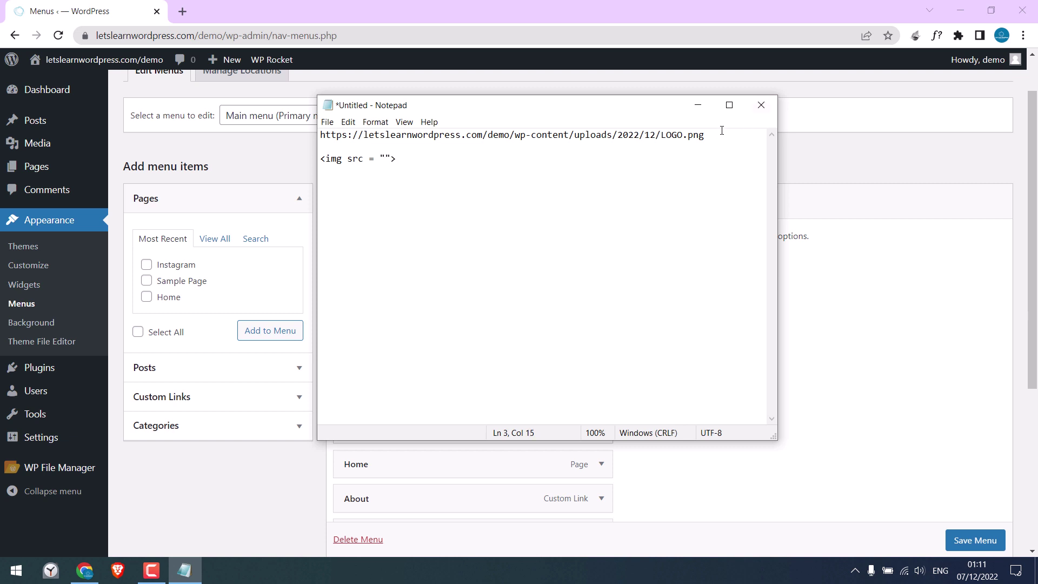
left_click_drag(705, 134, 311, 128)
key("ctrl+c")
left_click(388, 159)
key("ctrl+v")
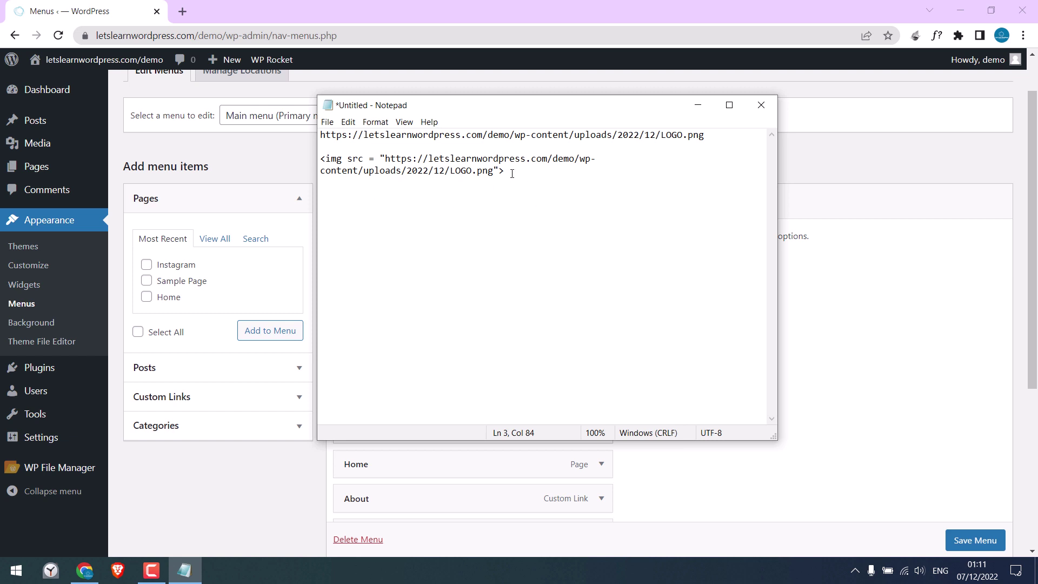
Step: Copy the complete img tag for use in the WordPress menu editor
left_click_drag(513, 173, 347, 150)
right_click(321, 158)
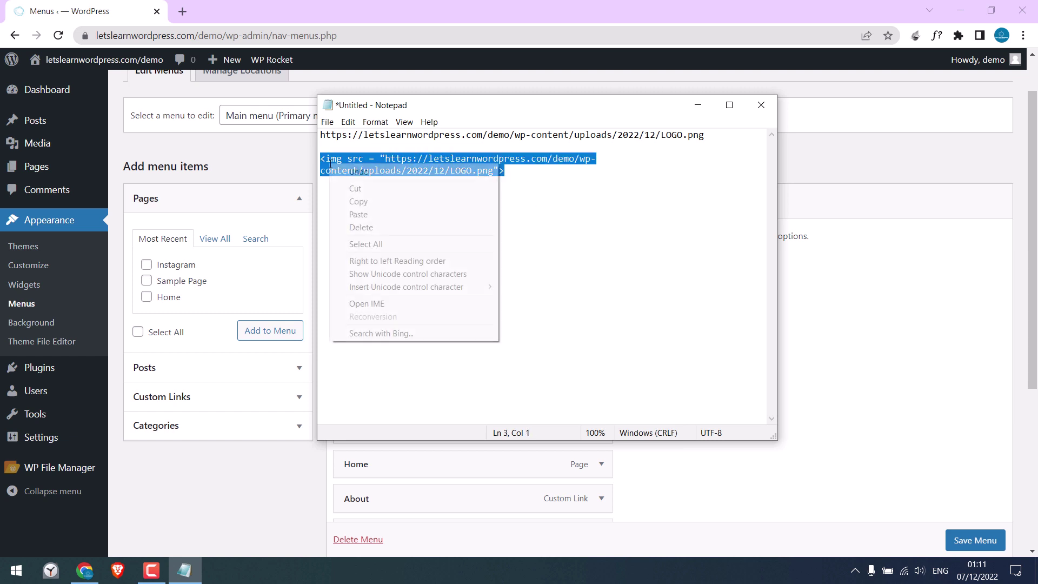
left_click(352, 200)
left_click(99, 4)
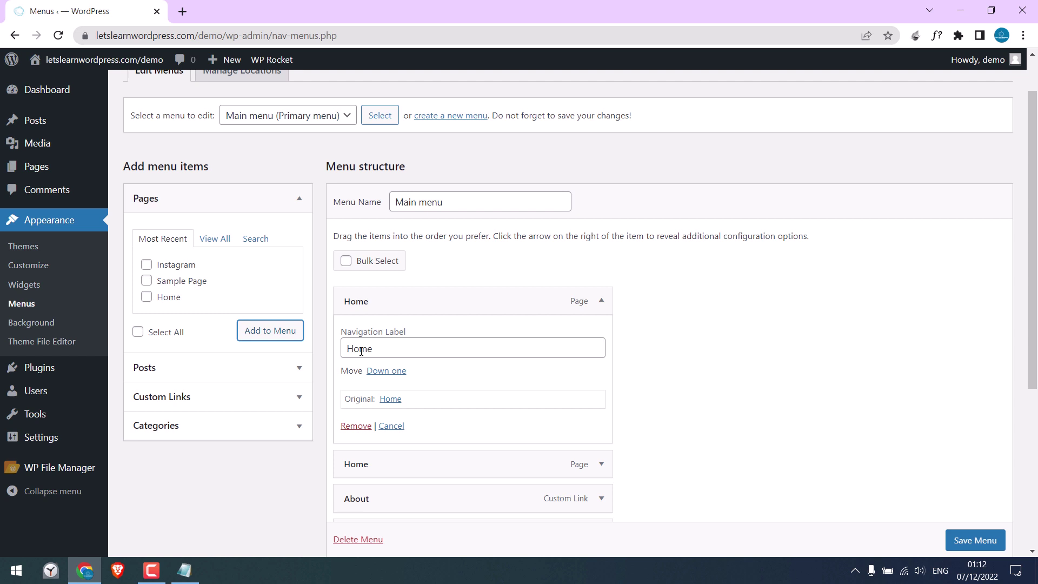
Step: Replace the top Home item's navigation label with the LOGO img tag and save the menu
double_click(382, 351)
key("ctrl+v")
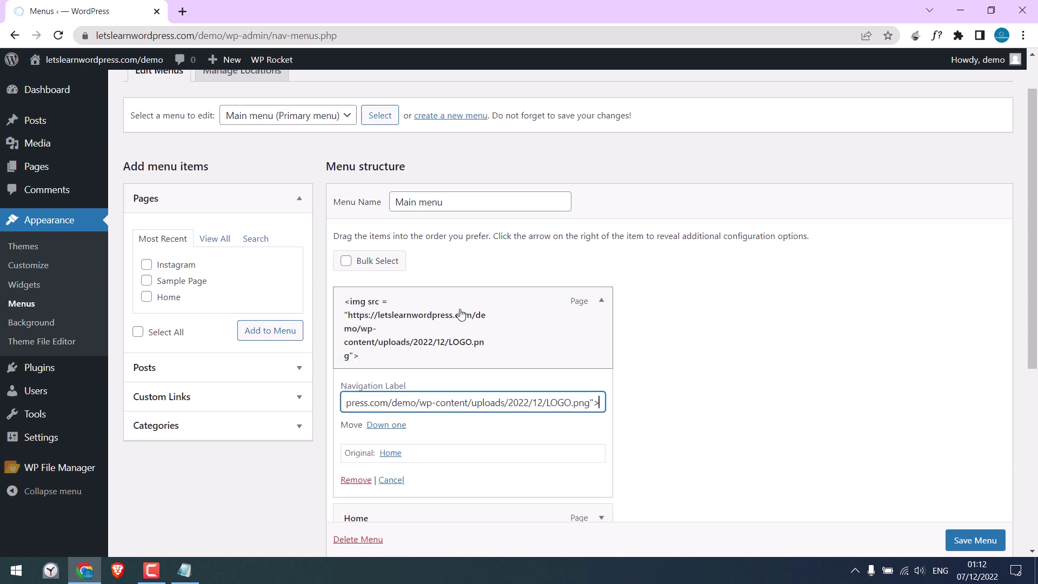
left_click(966, 540)
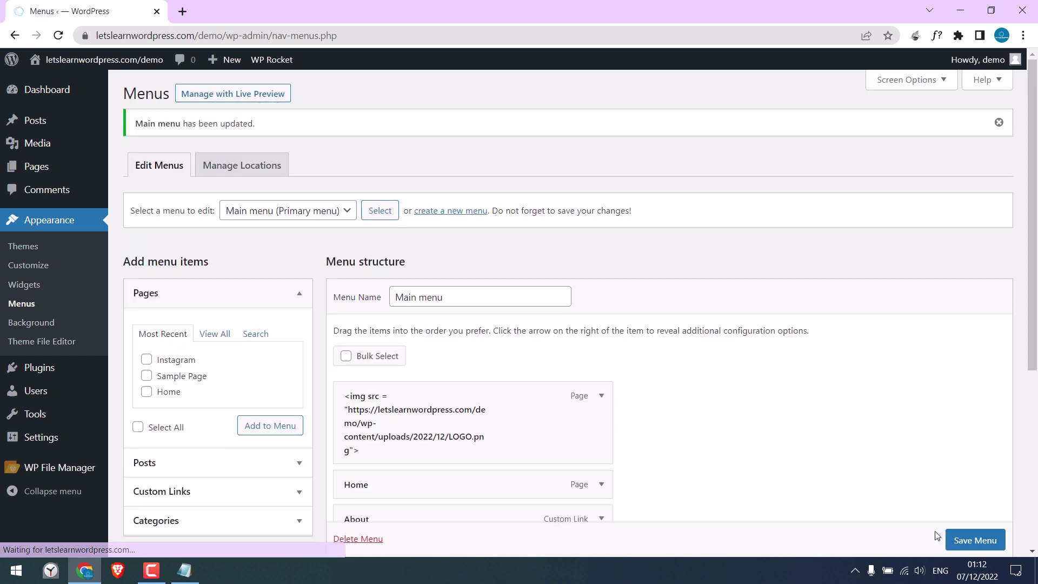
Step: Open the site from Visit Site in a new tab
mouse_move(95, 61)
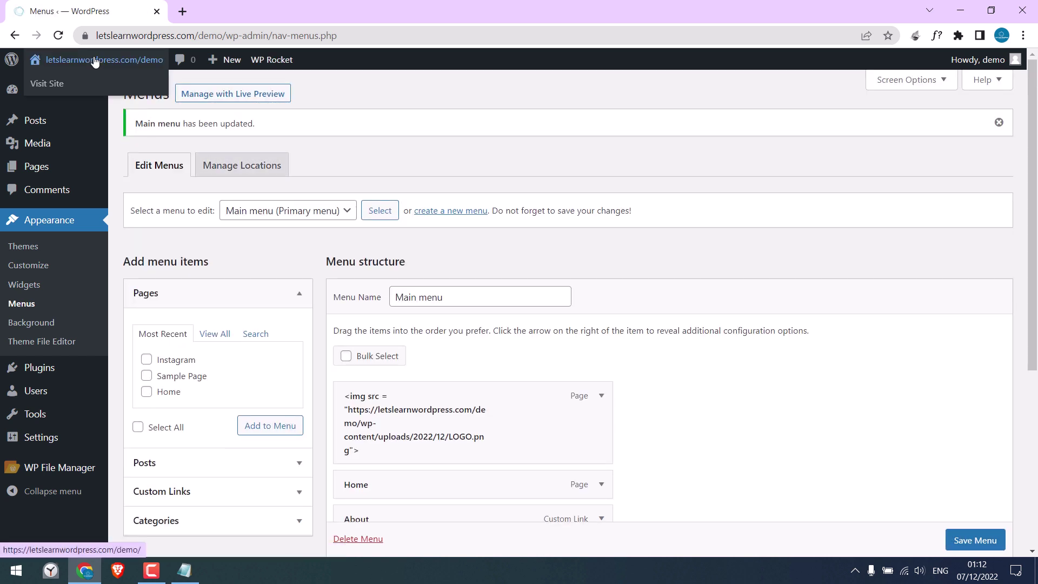
right_click(48, 87)
left_click(97, 93)
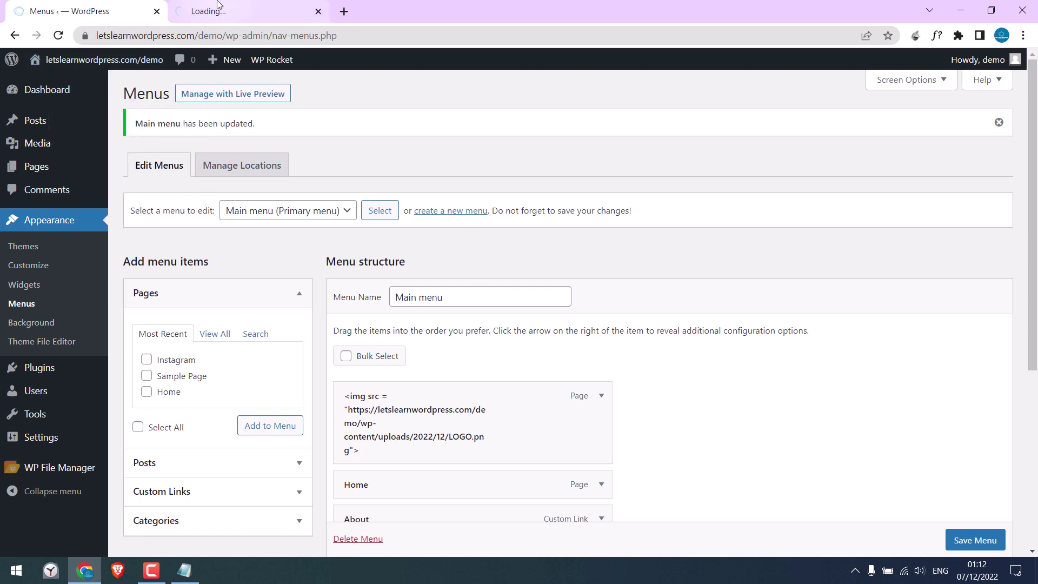
left_click(243, 11)
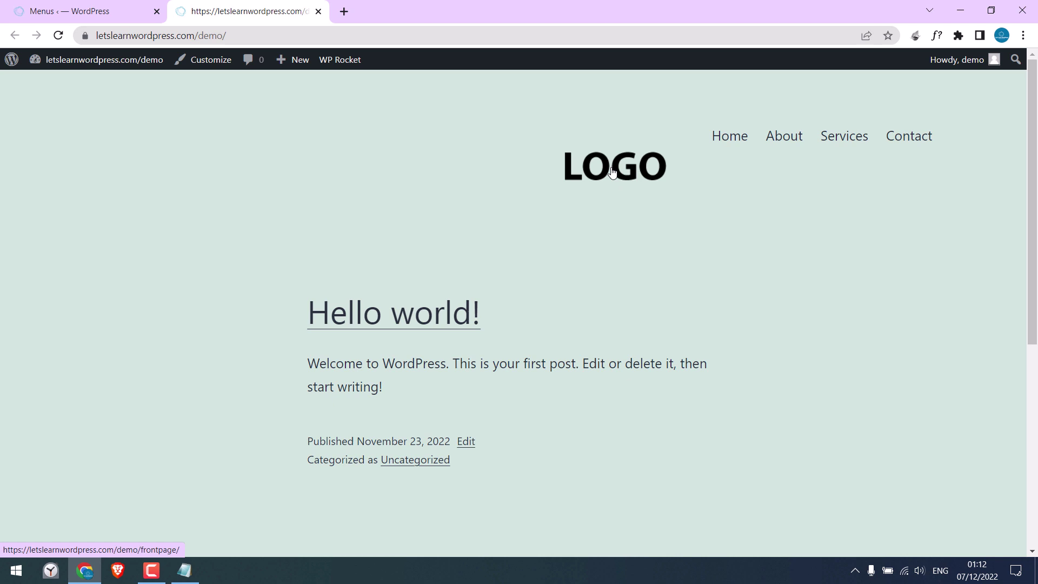
right_click(551, 233)
left_click(568, 451)
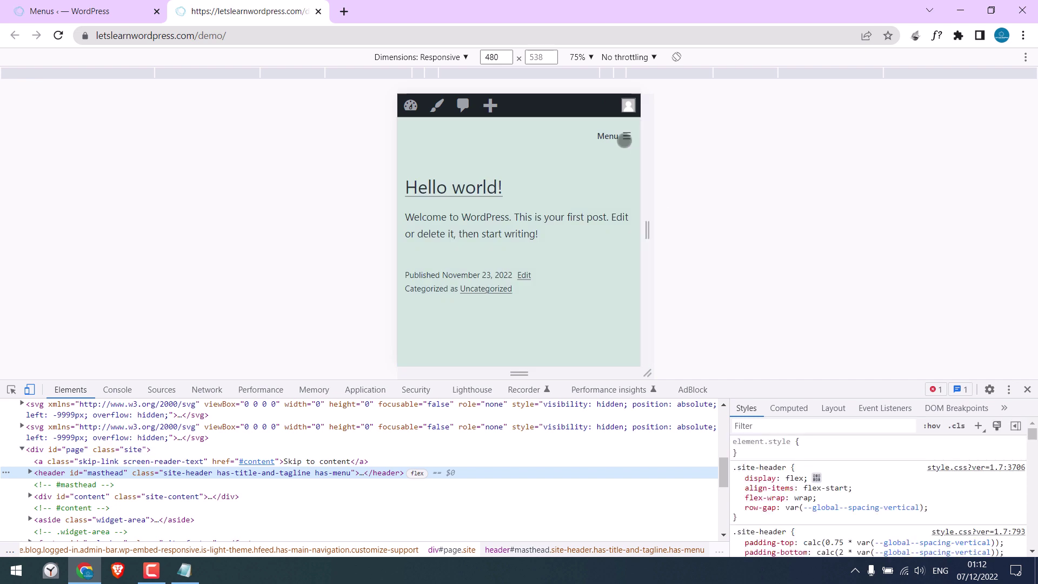
left_click(623, 136)
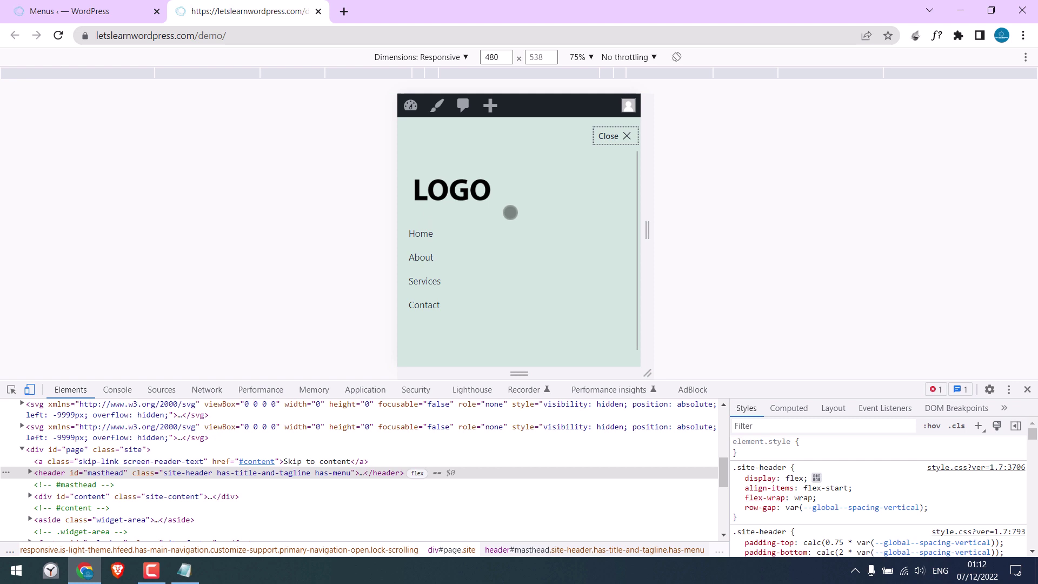
left_click(615, 137)
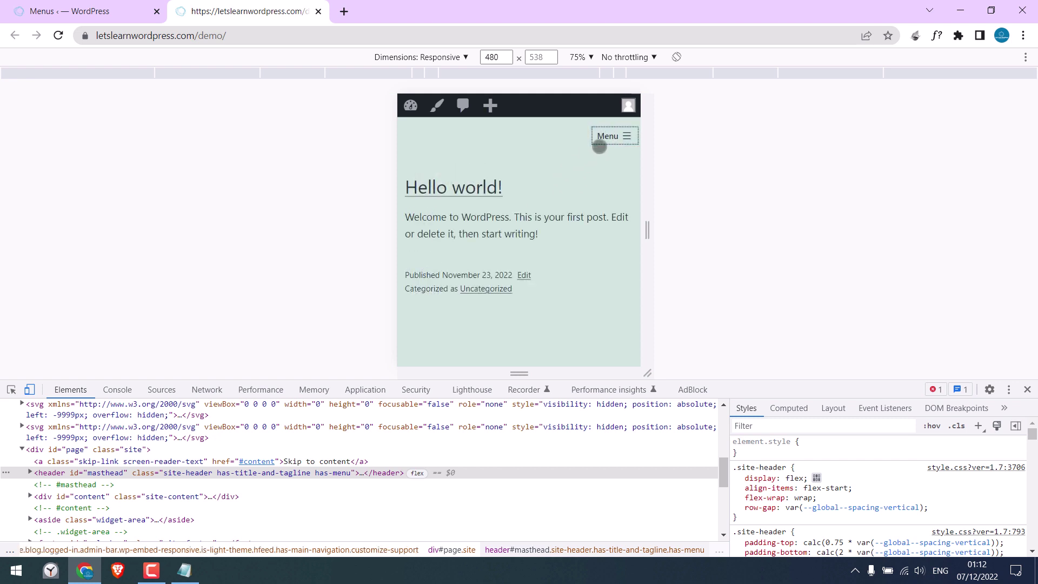
left_click(616, 135)
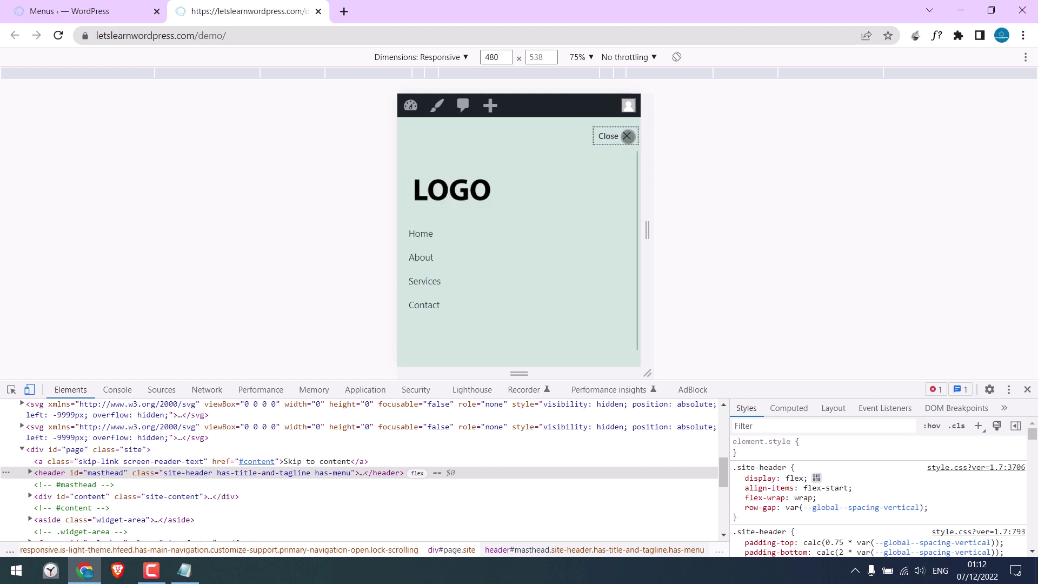
left_click(616, 135)
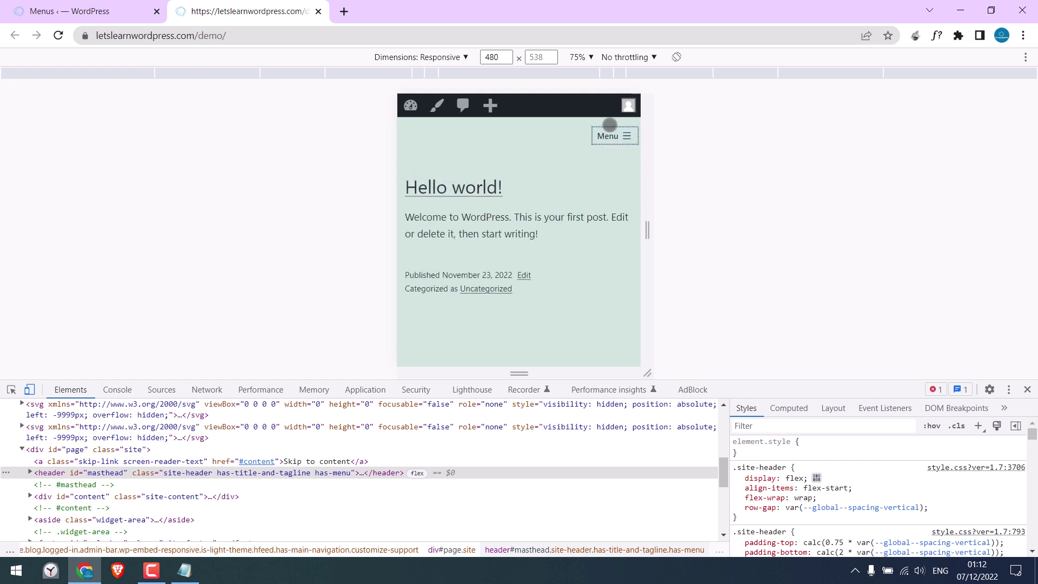
left_click(1028, 389)
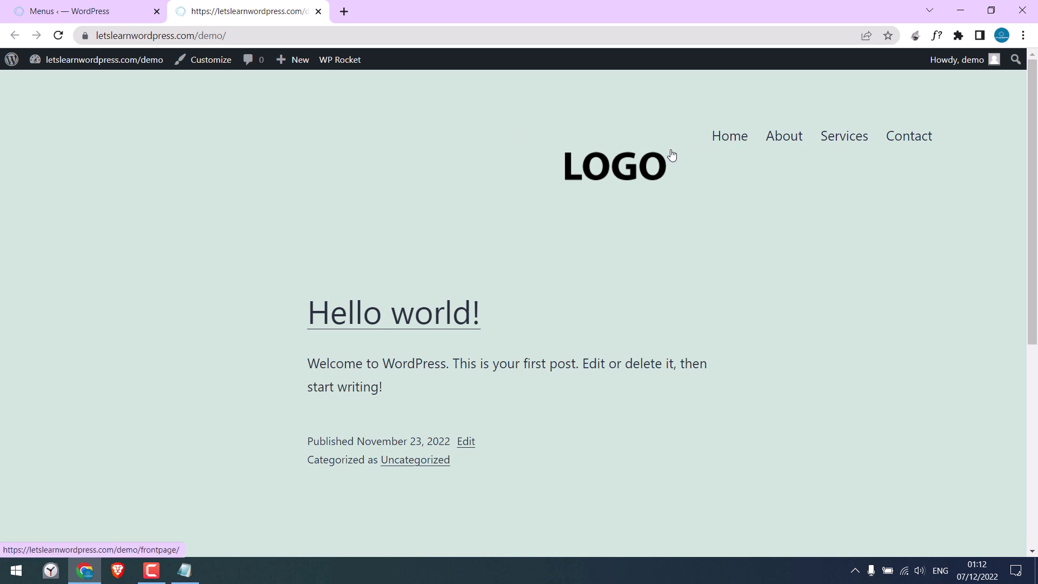
Step: Enable the CSS Classes field for menu items in Screen Options
left_click(93, 13)
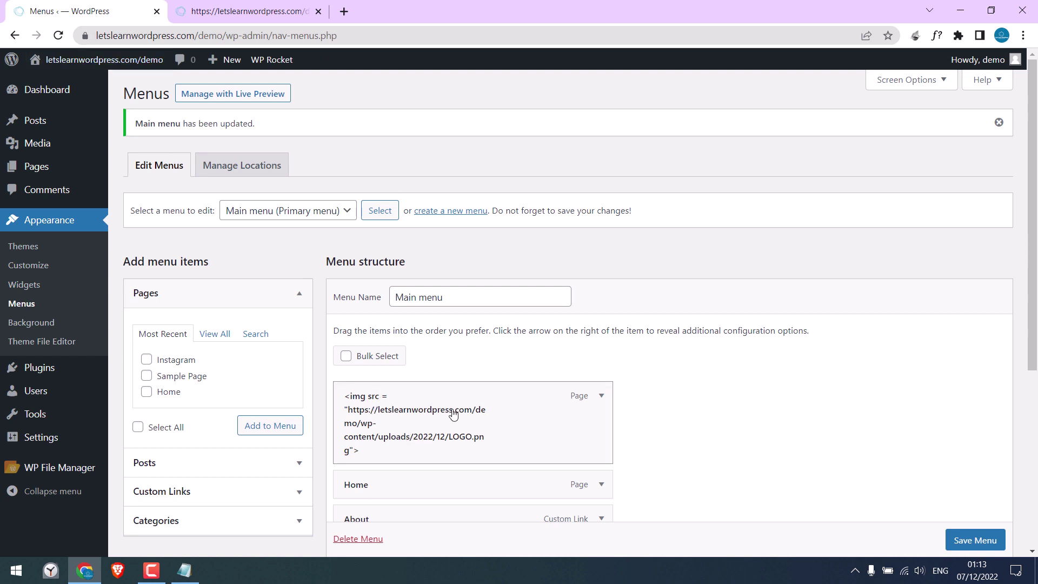
left_click(936, 81)
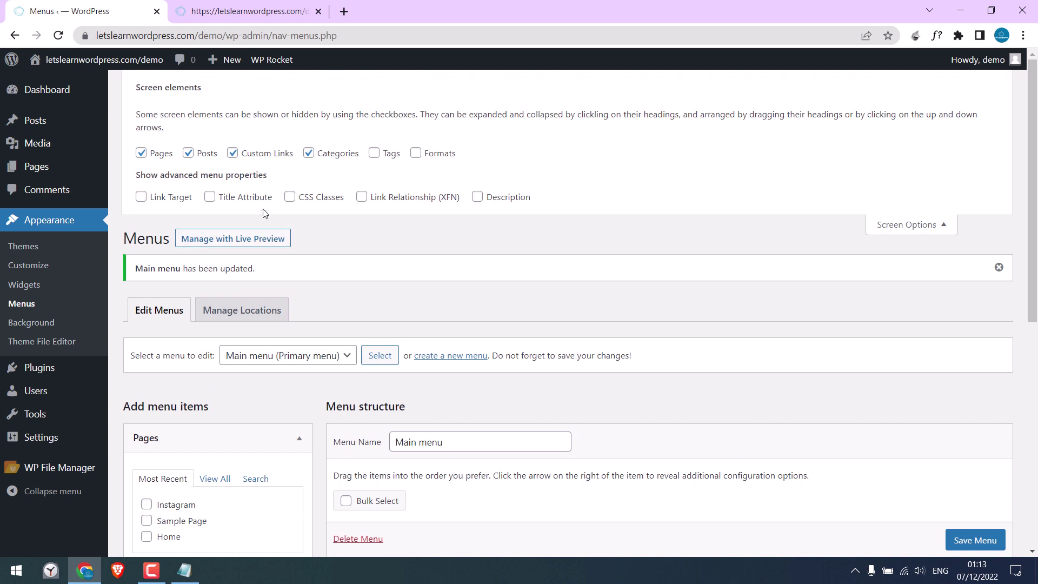
left_click(290, 199)
left_click(946, 225)
scroll(1035, 203, "down", 1)
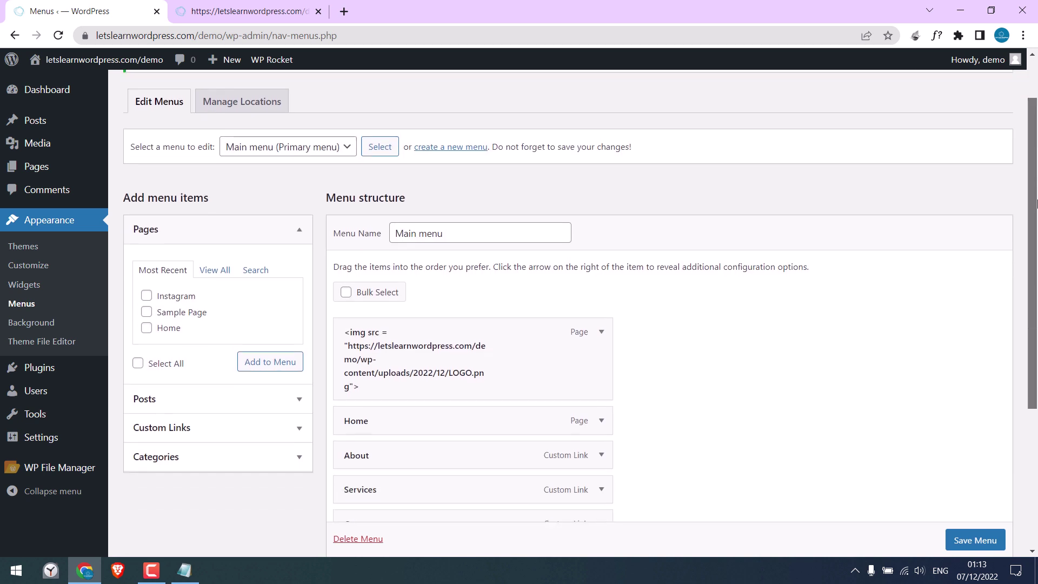
scroll(1017, 233, "down", 2)
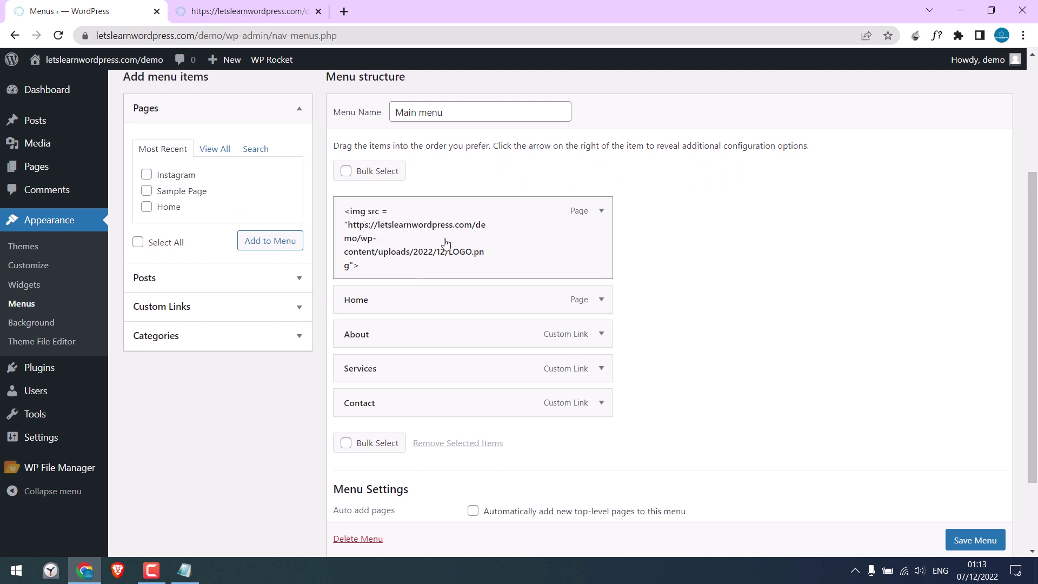
Step: Give the LOGO menu item the CSS class logo-mobile and save the menu
left_click(600, 210)
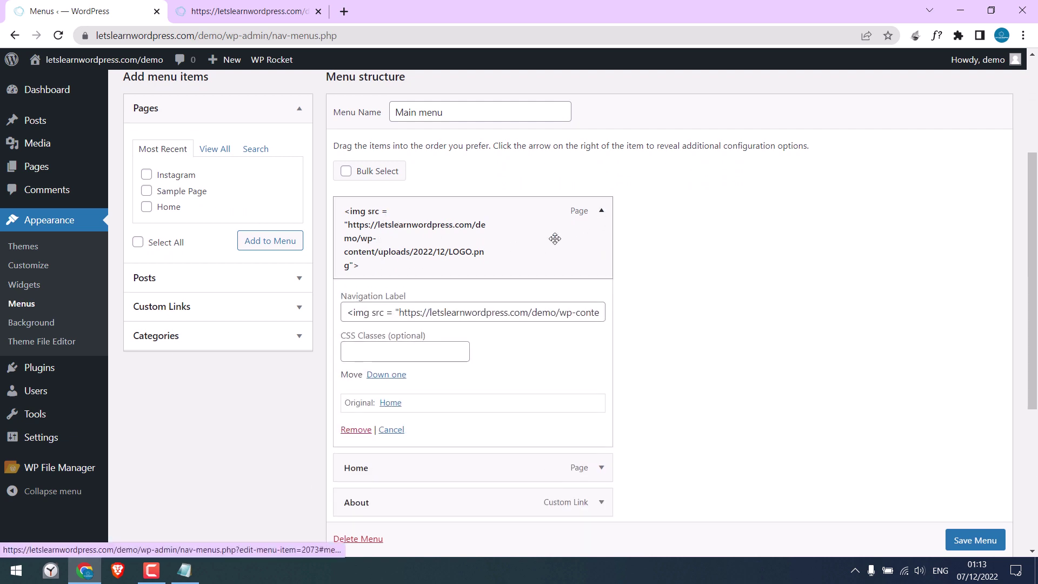
left_click(360, 353)
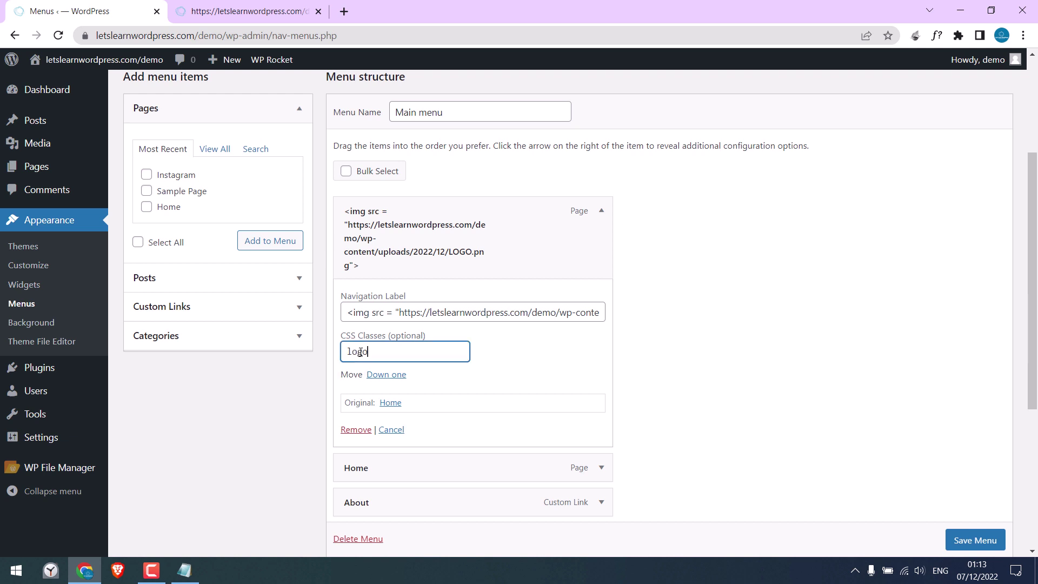
type("logo-mobil")
scroll(975, 540, "down", 1)
left_click(975, 540)
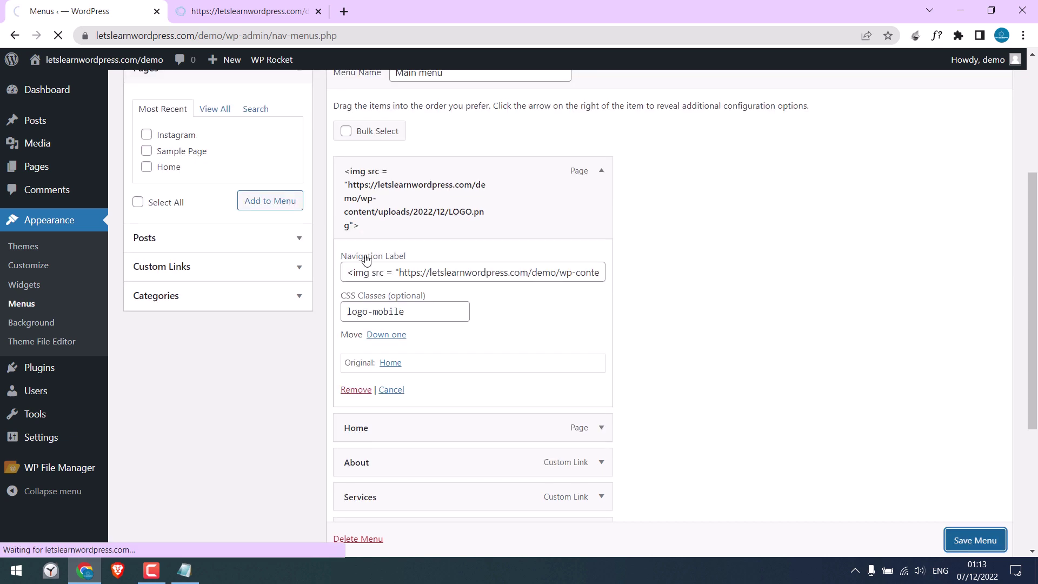
Step: Select the logo-mobile class name in the LOGO item's settings for reuse in Notepad
scroll(506, 292, "down", 2)
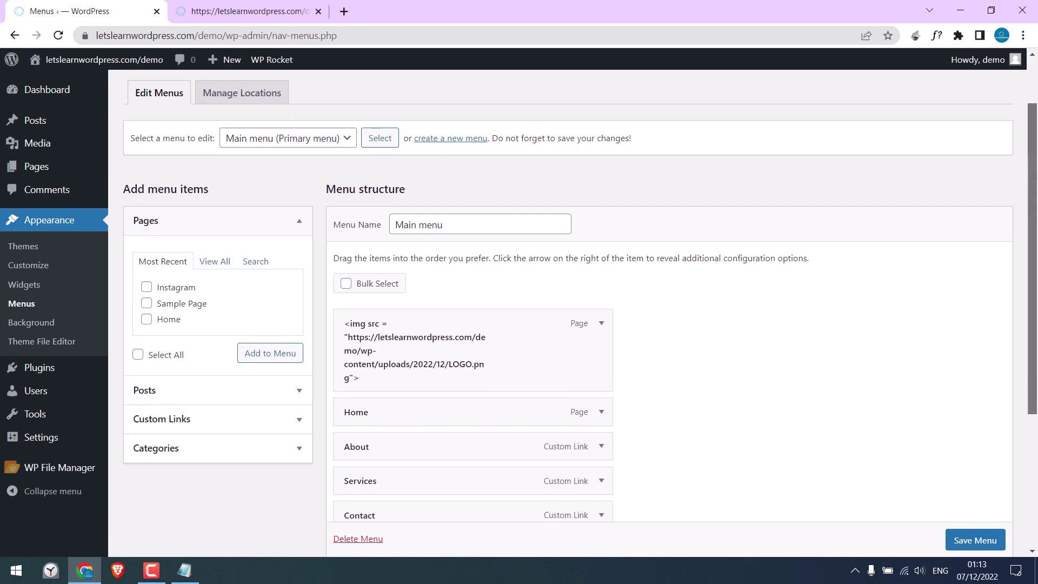
left_click(601, 323)
scroll(433, 390, "down", 1)
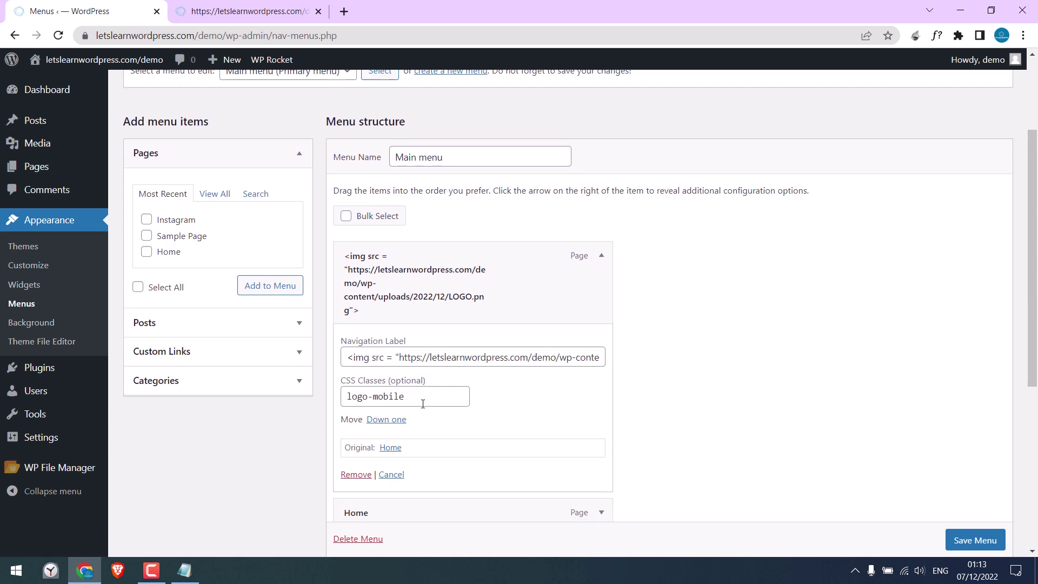
left_click(423, 404)
triple_click(374, 404)
key("ctrl+c")
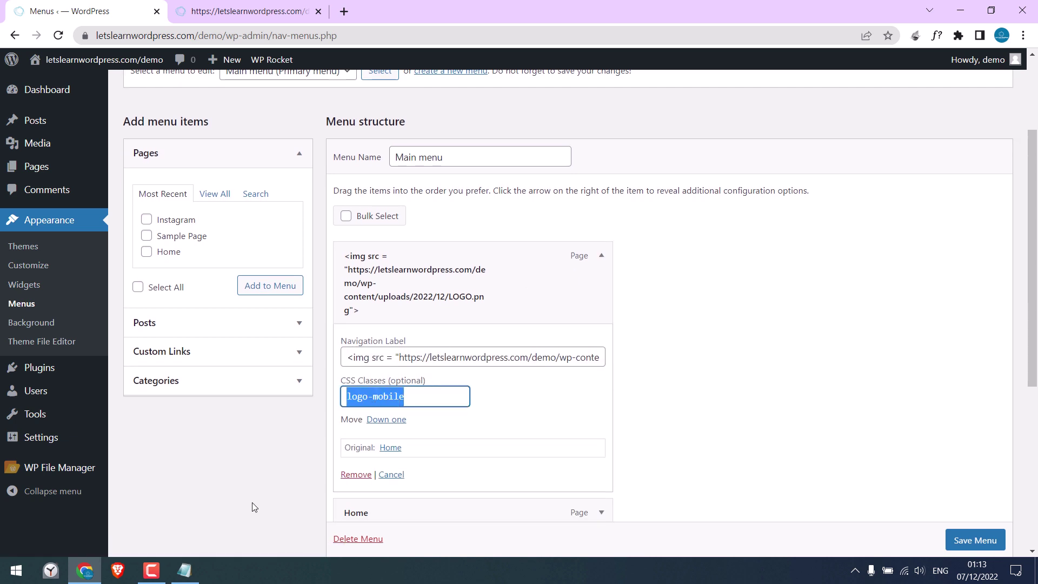
left_click(185, 571)
Step: Write a .logo-mobile { display: none; } rule on a new line below the img tag
left_click(548, 214)
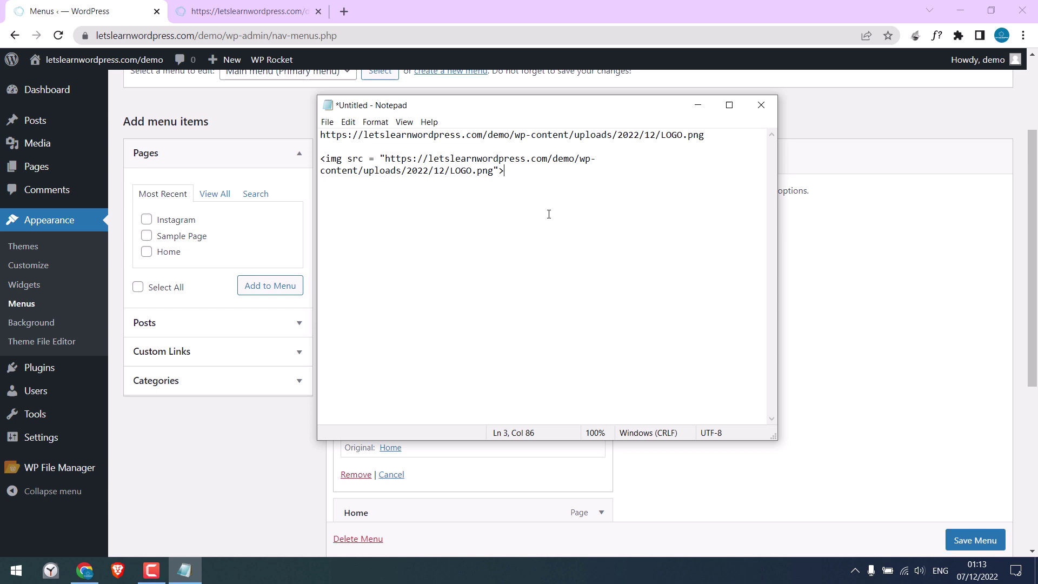
key("Return")
key("ctrl+v")
type(".")
type("ispl")
type("ay: none")
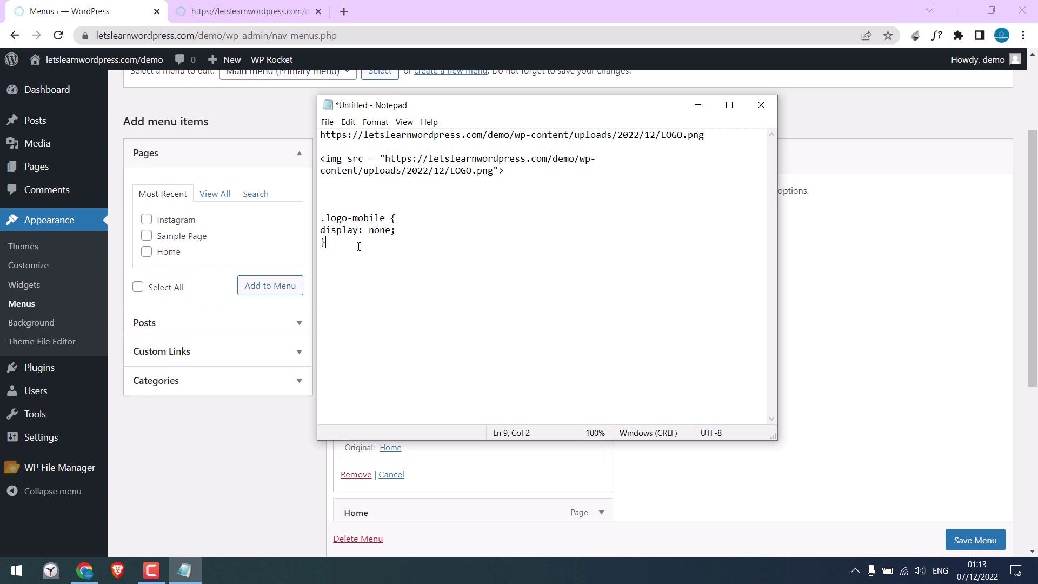
left_click(246, 10)
Step: Open DevTools and step the viewport width to 480 px, where the mobile Menu toggle appears
right_click(225, 268)
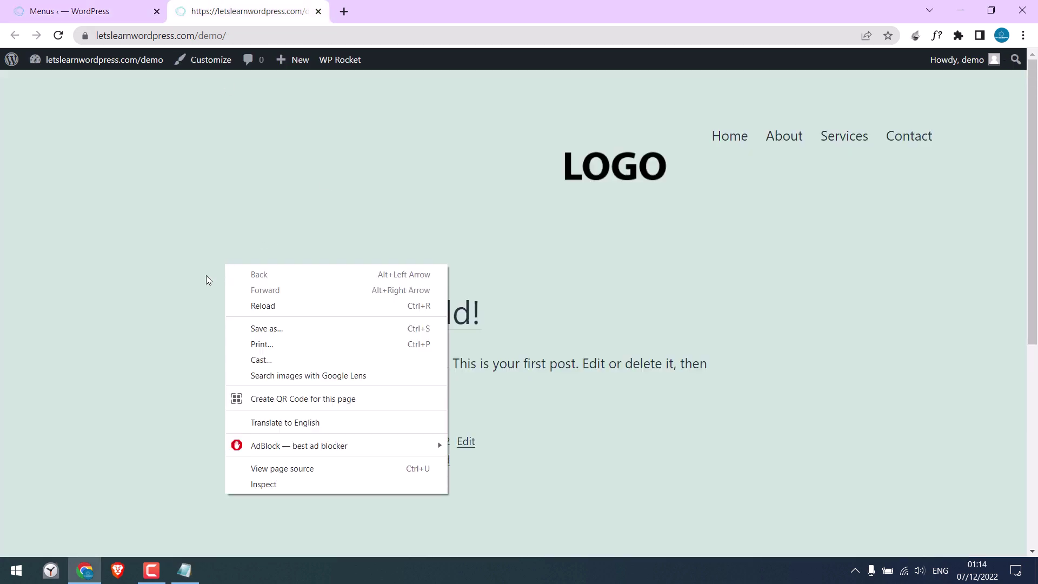
left_click(247, 485)
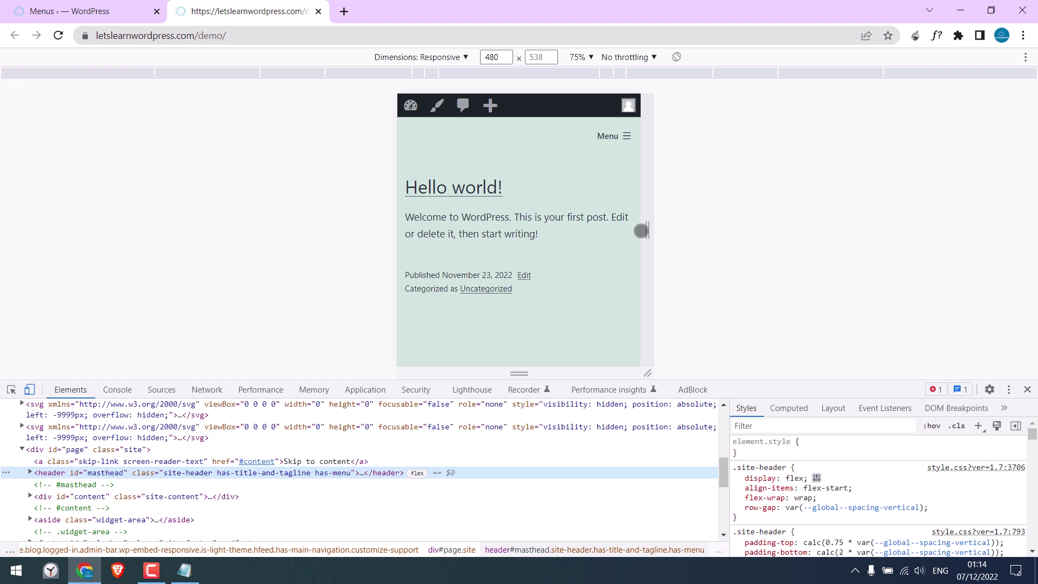
mouse_move(642, 230)
left_mouse_down()
mouse_move(629, 230)
mouse_move(648, 230)
left_mouse_up()
left_click(499, 57)
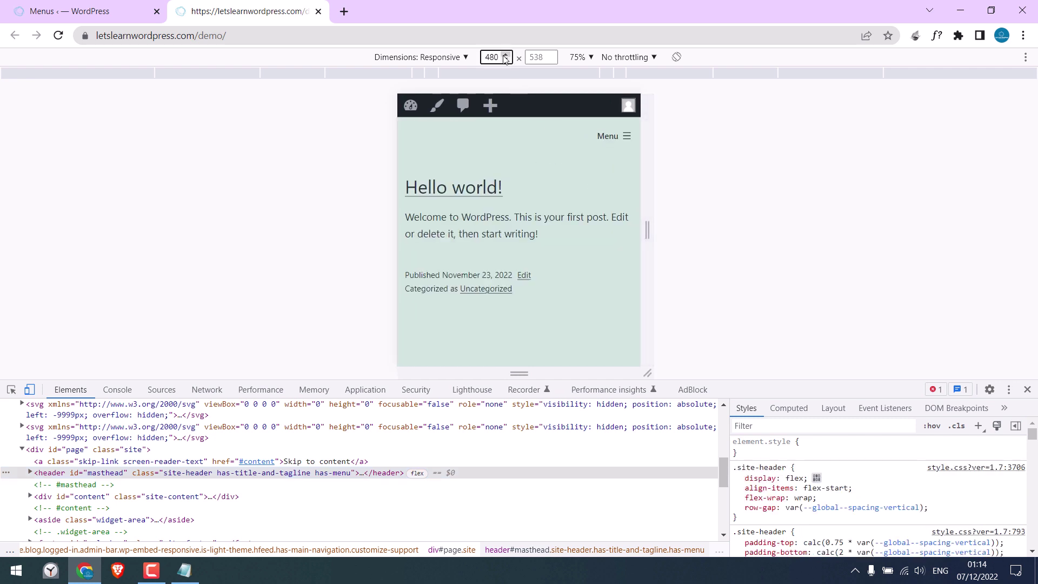
left_click(505, 55)
left_click(505, 55)
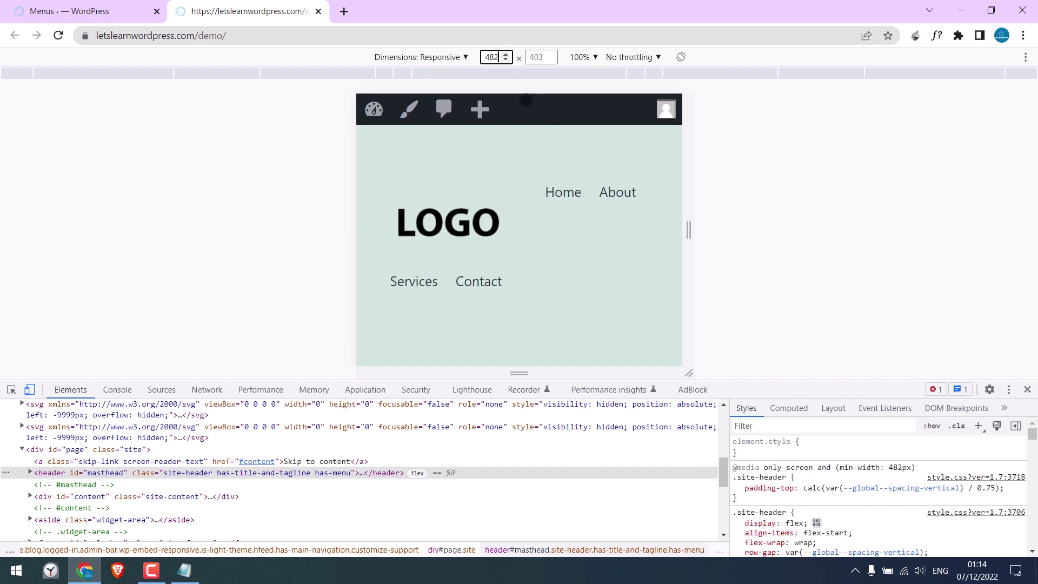
left_click(506, 59)
left_click(506, 59)
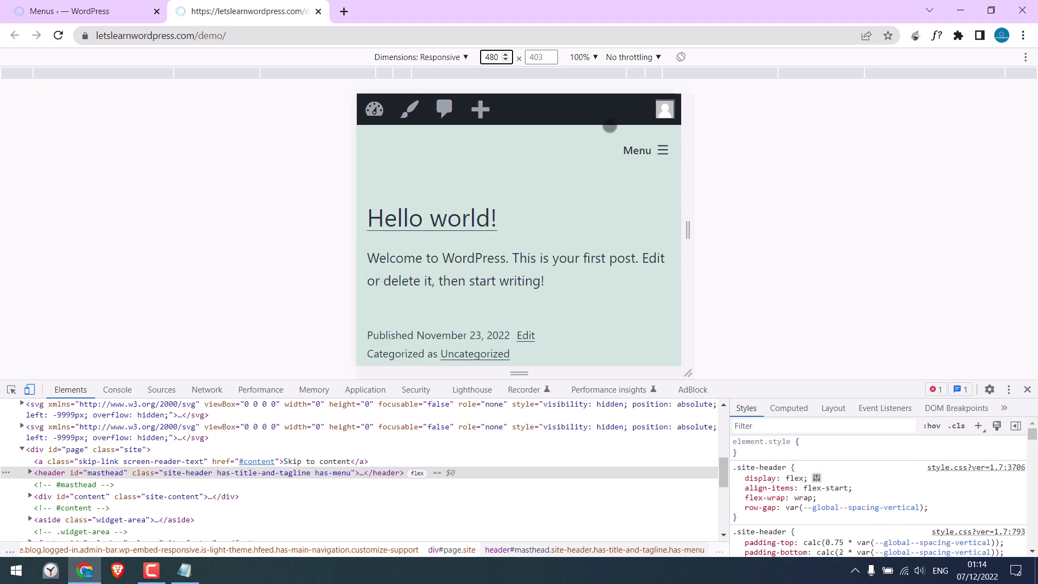
Step: Set the device preview zoom to 75%
left_click(594, 57)
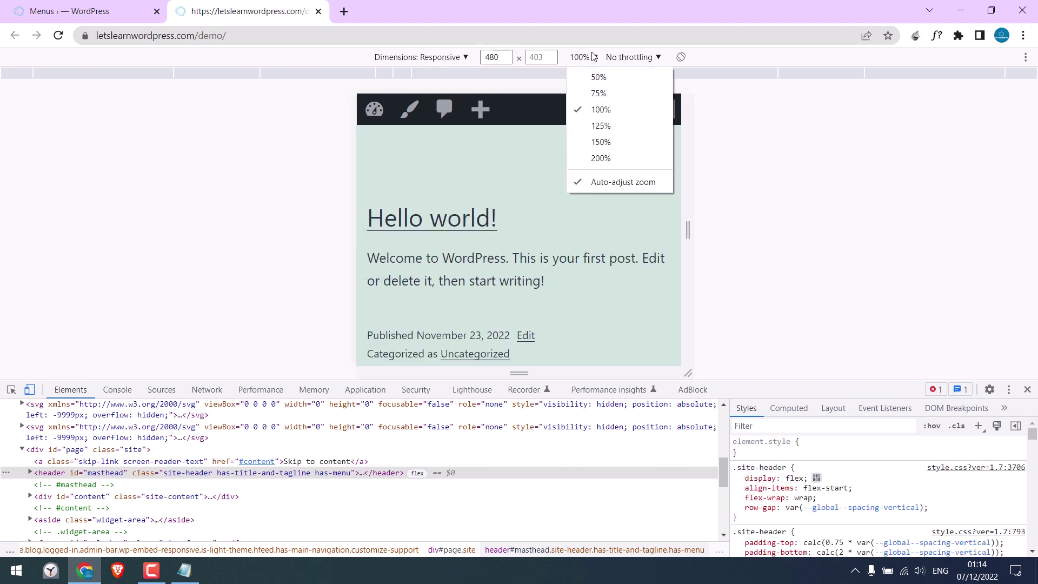
left_click(595, 92)
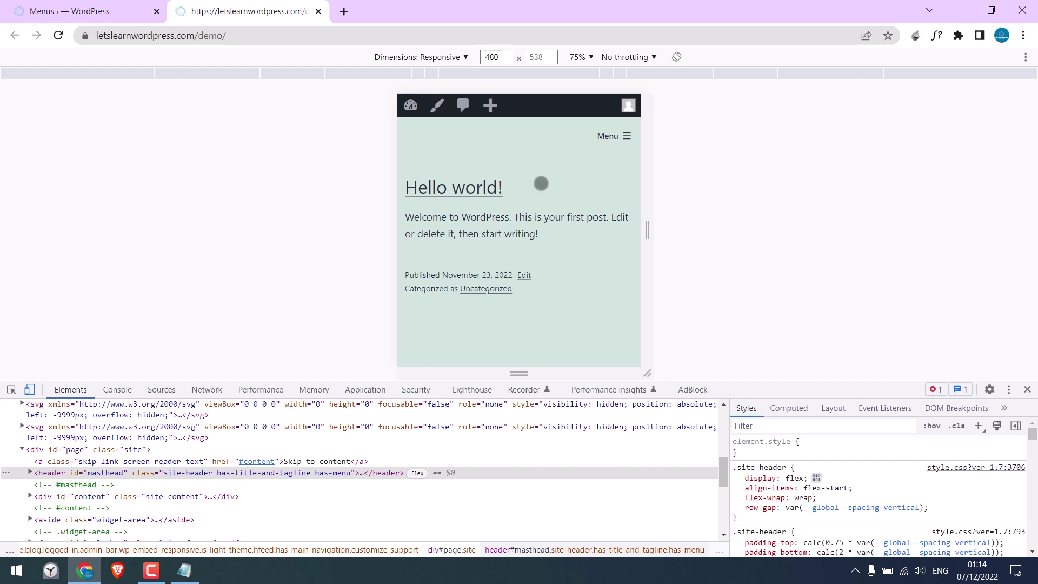
left_click(183, 570)
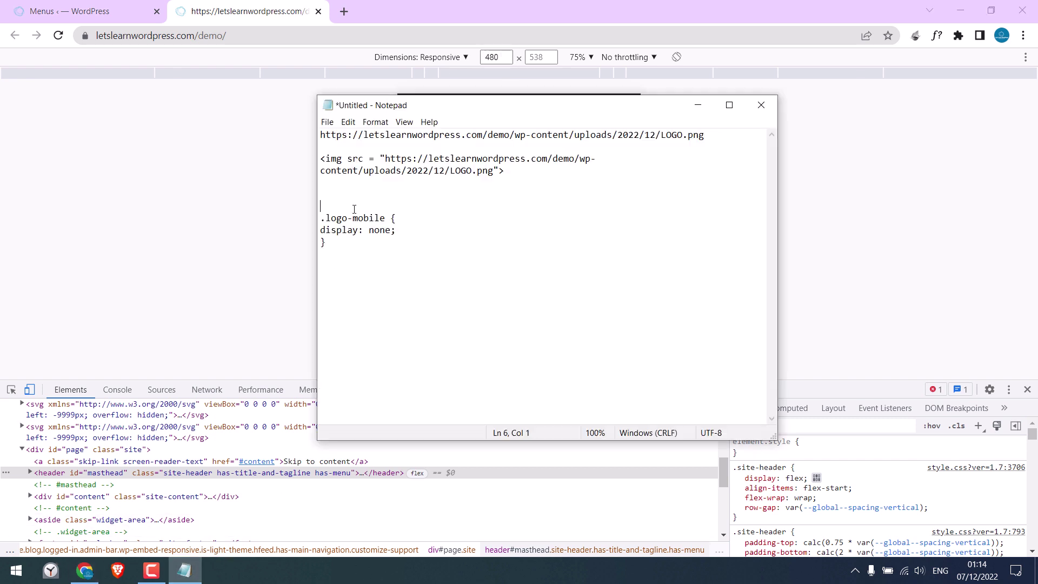
type("@media screen and (min-width: 481px){")
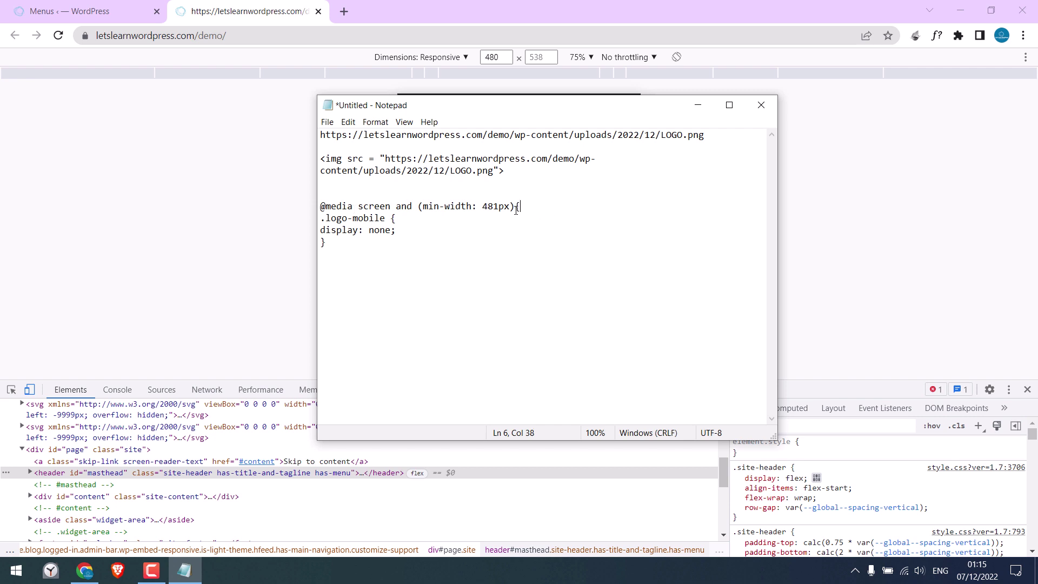
left_click(360, 249)
left_click_drag(375, 259, 316, 208)
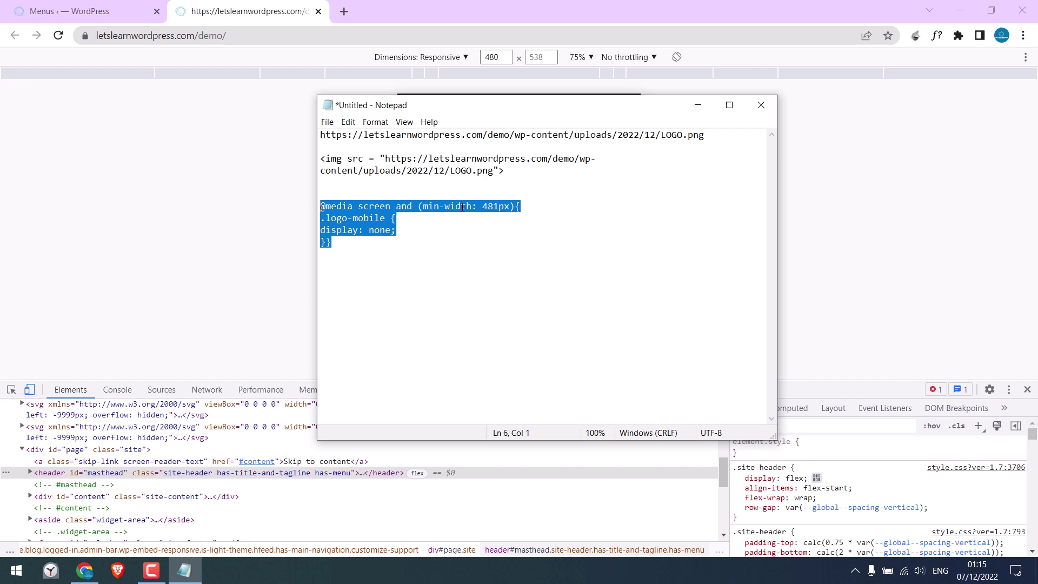
right_click(365, 219)
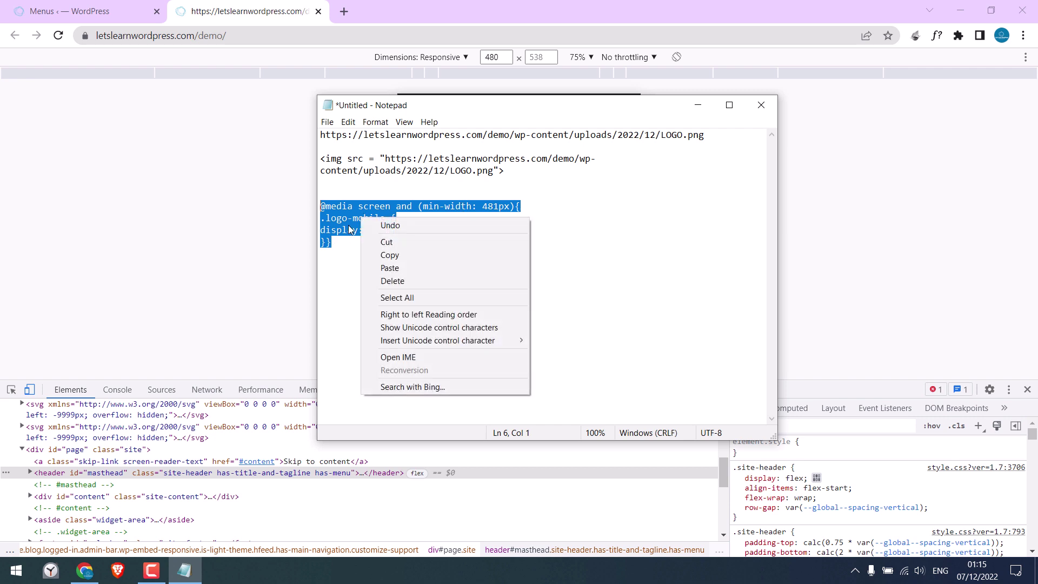
left_click(385, 255)
left_click(307, 4)
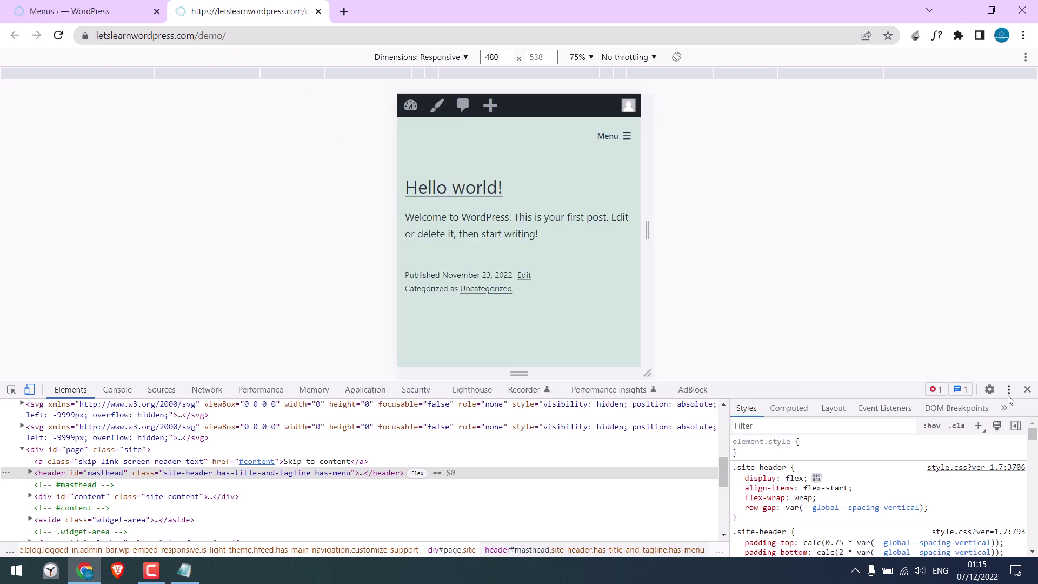
left_click(1028, 389)
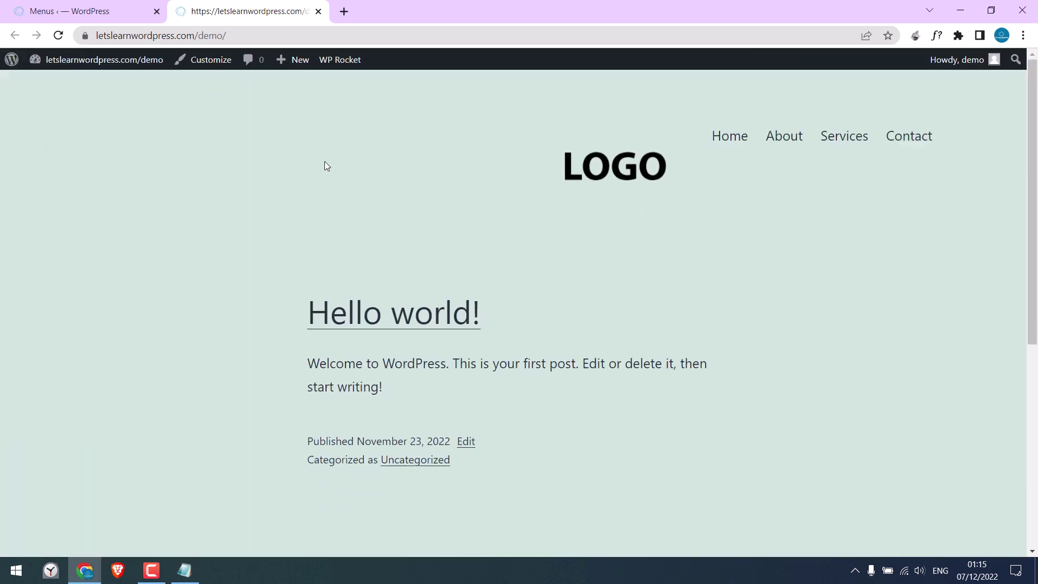
Step: Paste the copied media-query CSS into the Customizer's Additional CSS editor
left_click(81, 11)
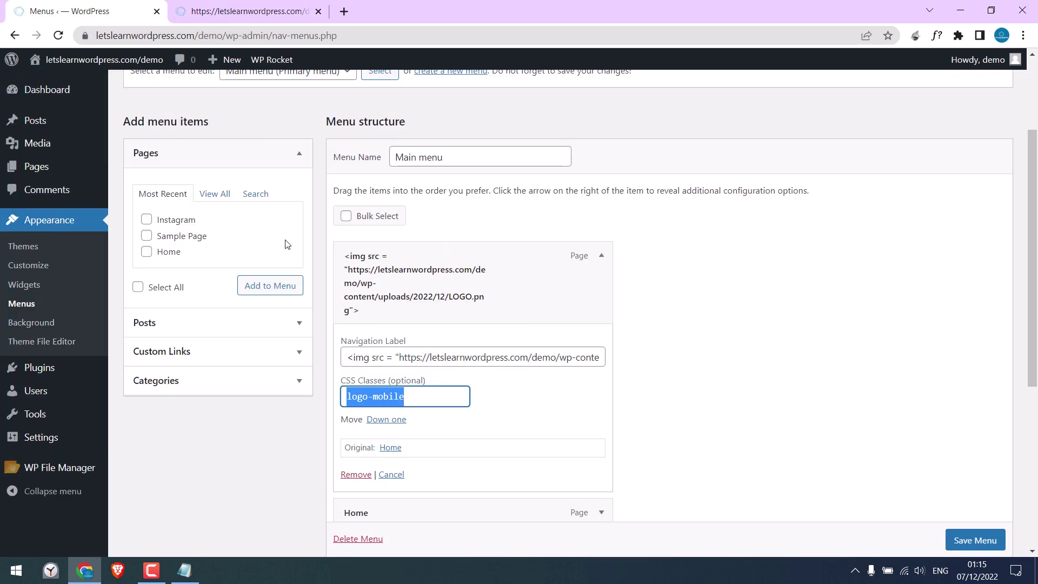
left_click(34, 266)
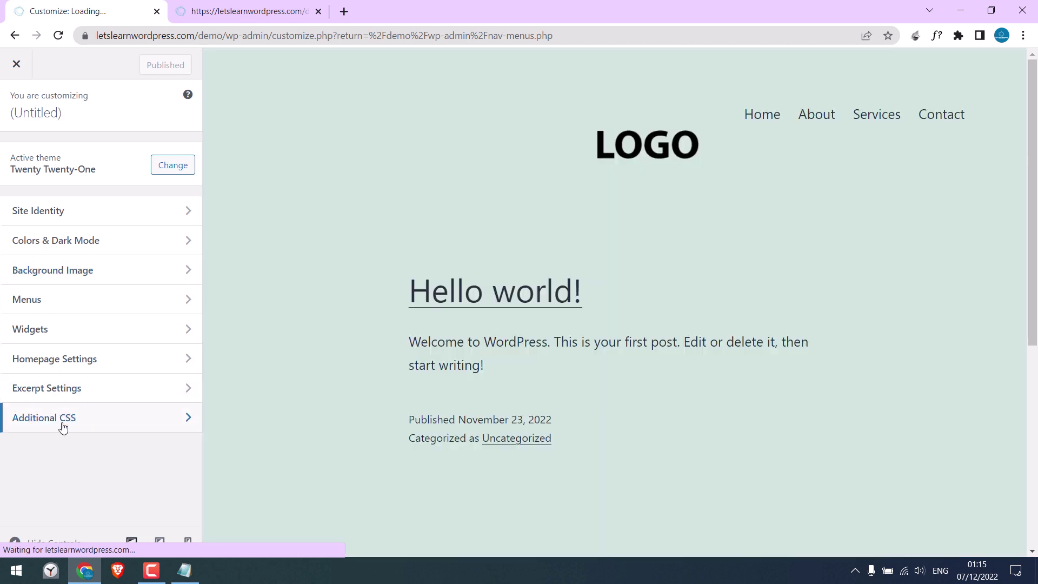
left_click(63, 427)
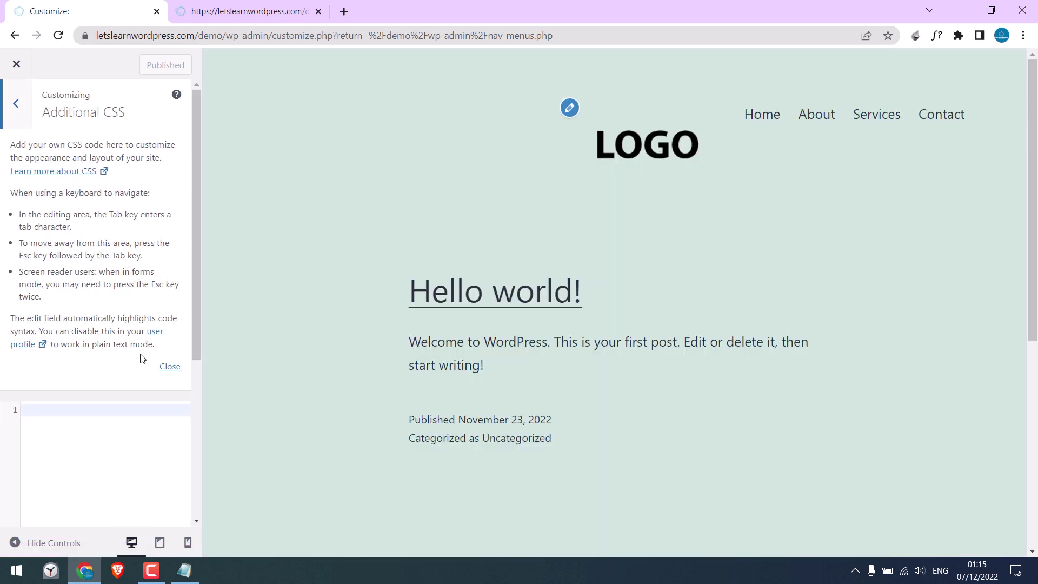
left_click(169, 368)
right_click(51, 148)
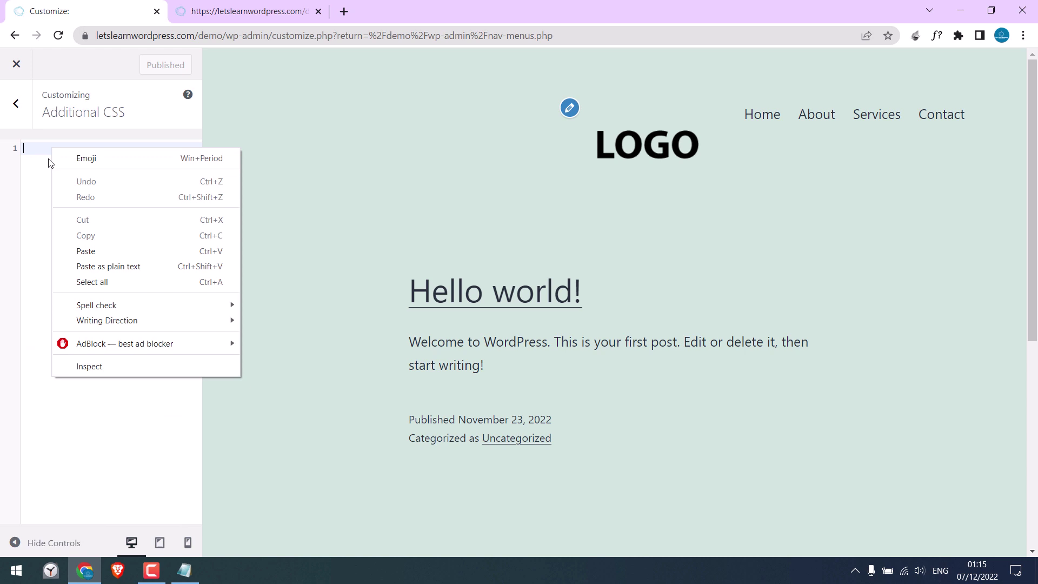
left_click(81, 251)
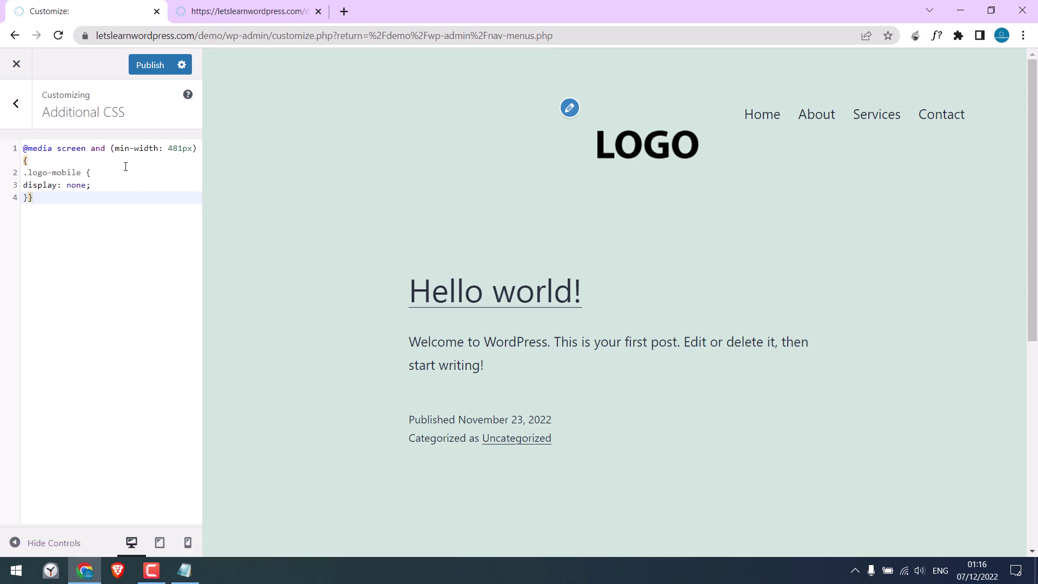
Step: Change the rule to display: none !important and publish the CSS
left_click(86, 186)
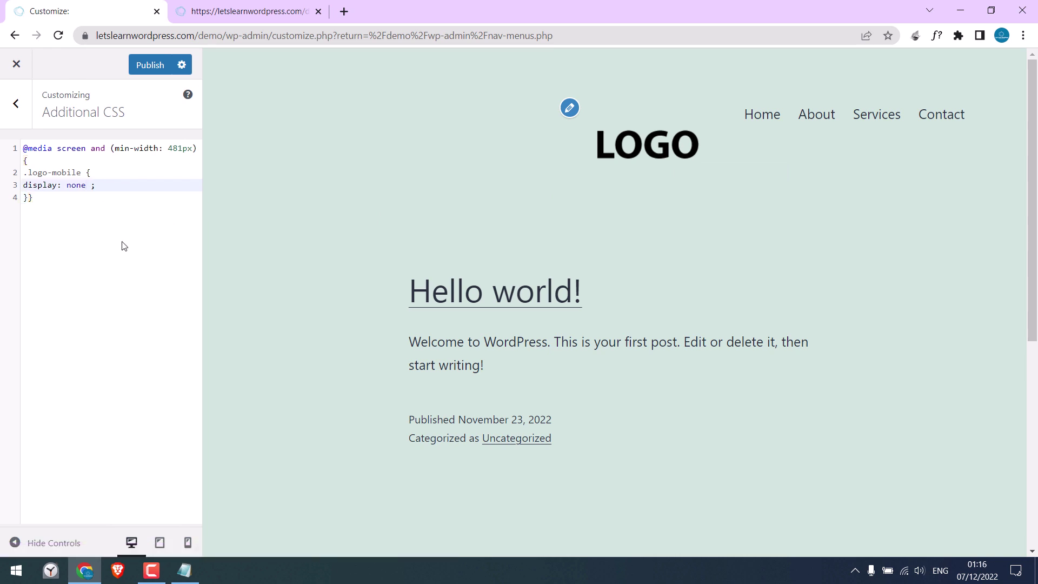
type("!import")
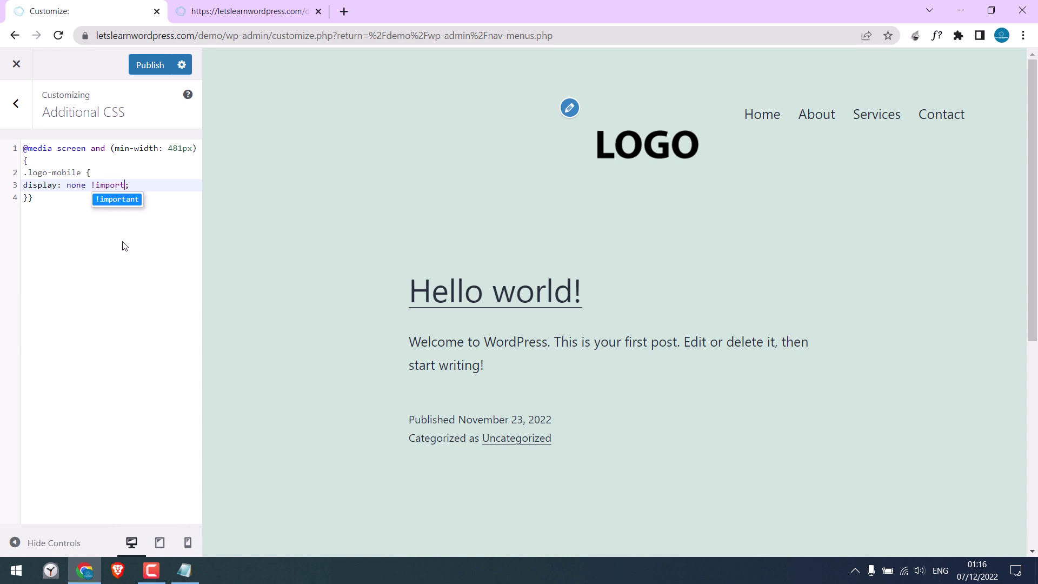
type("ant")
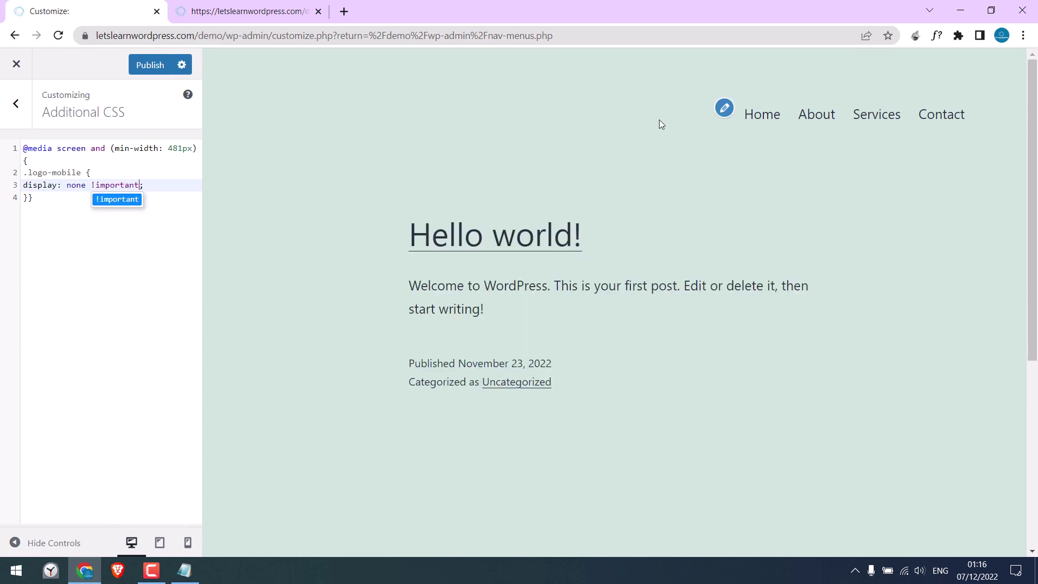
left_click(74, 258)
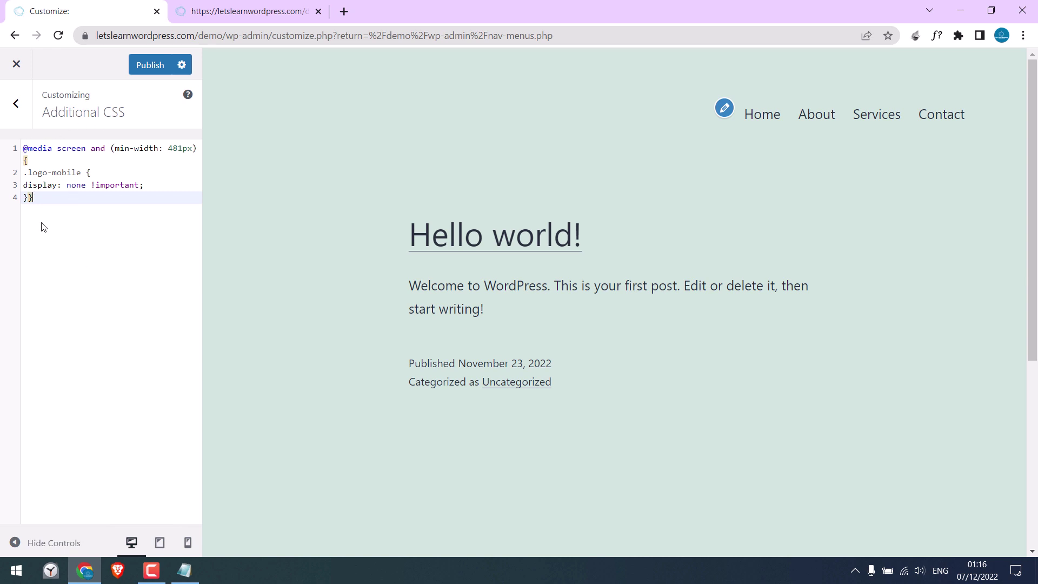
left_click(148, 65)
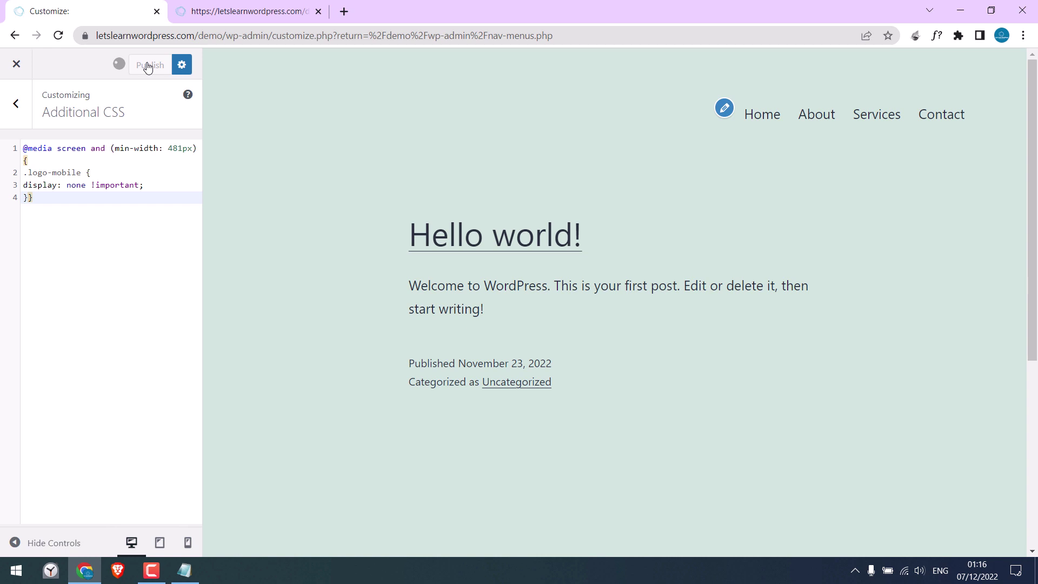
left_click(227, 7)
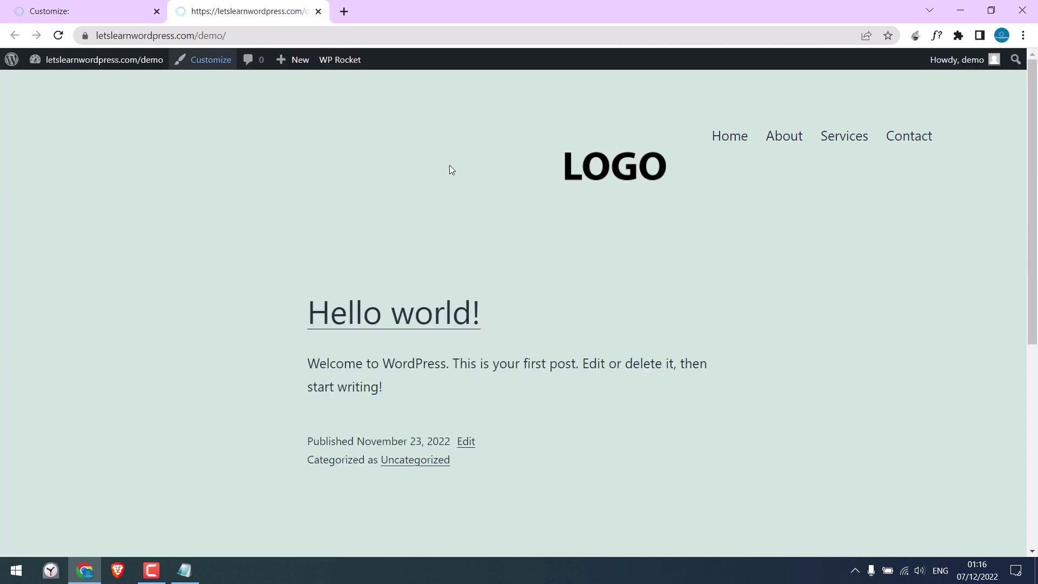
Step: Reload the site and check the mobile menu at 480 px and the desktop header without LOGO
left_click(58, 36)
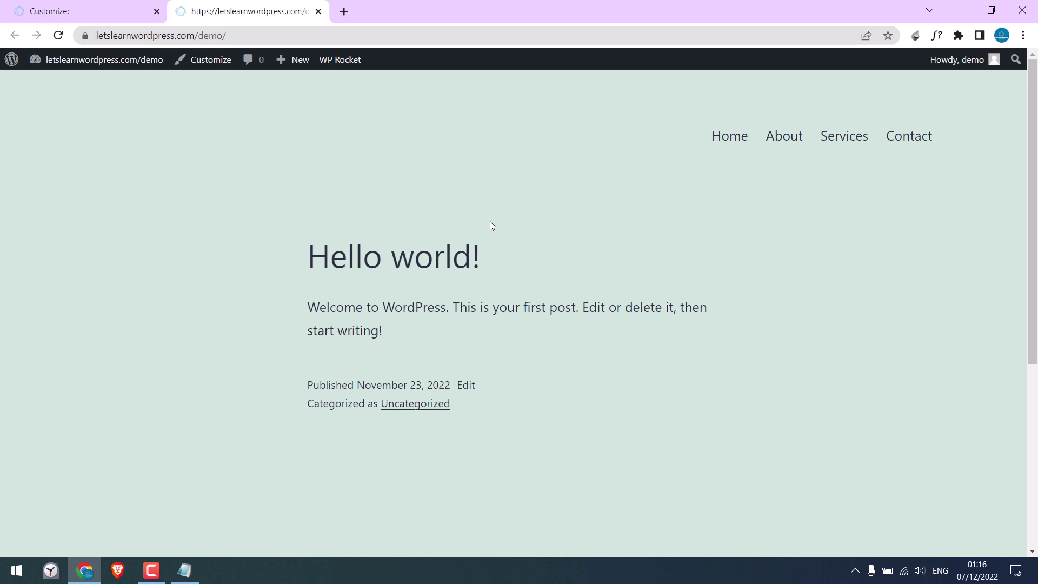
right_click(235, 510)
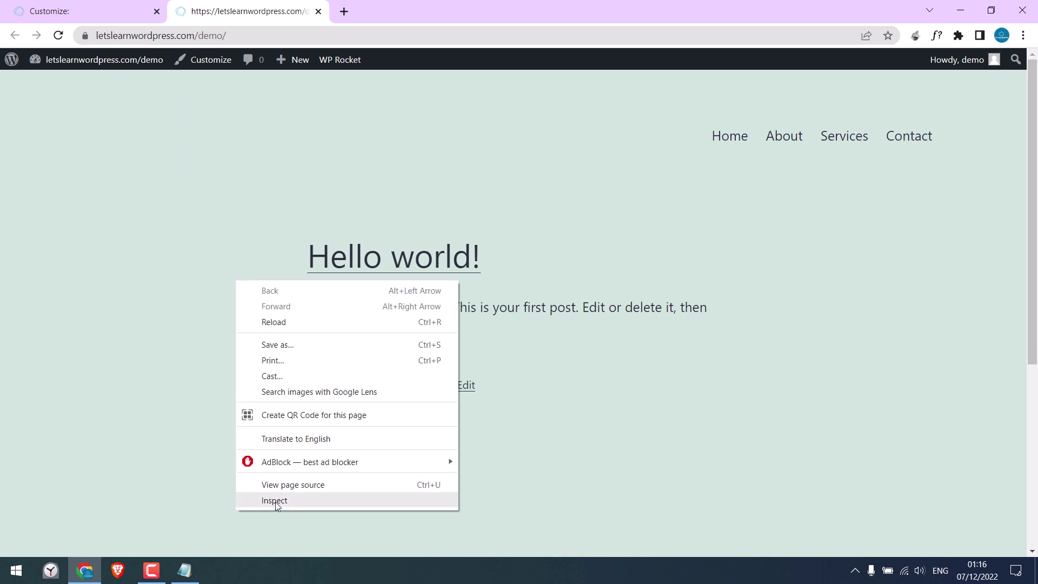
left_click(274, 502)
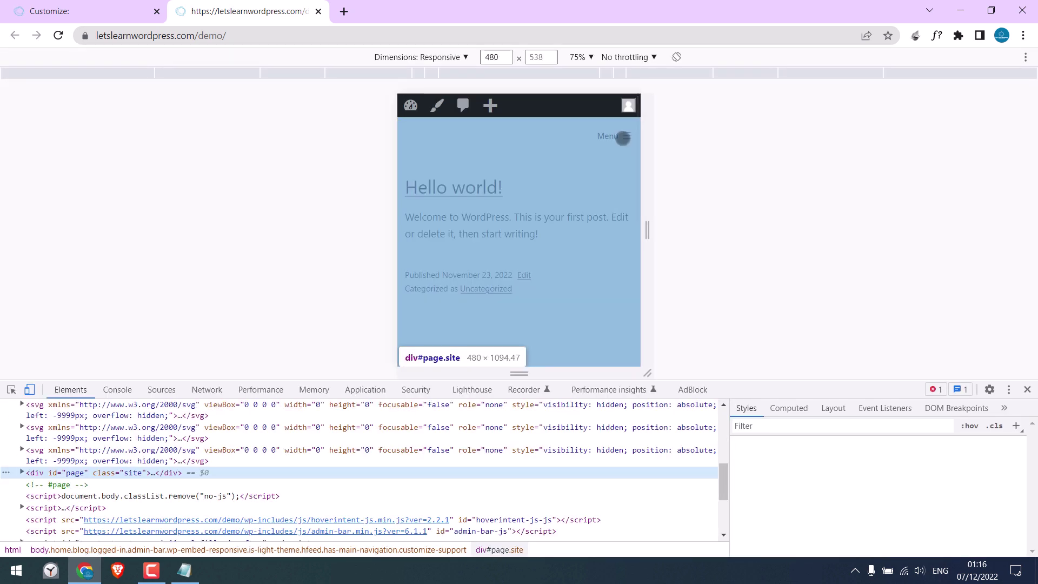
left_click(628, 137)
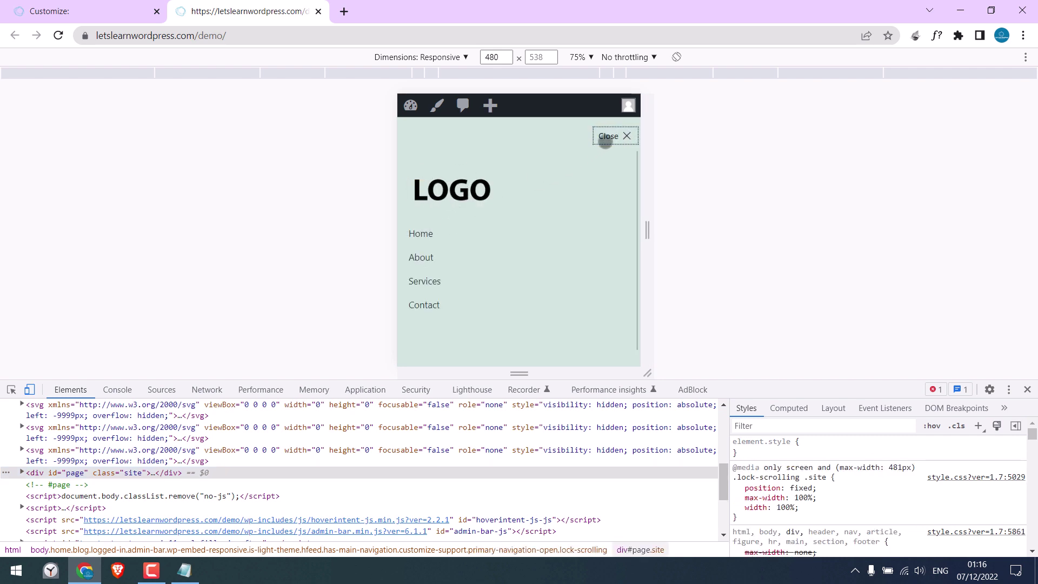
left_click(610, 137)
left_click(1028, 390)
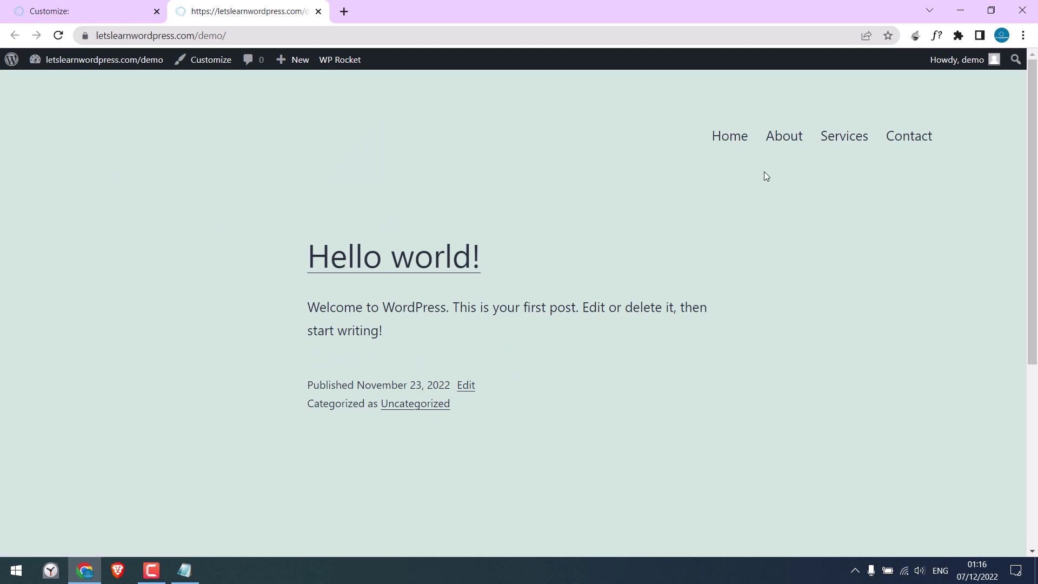
Step: Reopen the 480 px responsive preview with the mobile menu expanded, showing LOGO above Home
right_click(555, 210)
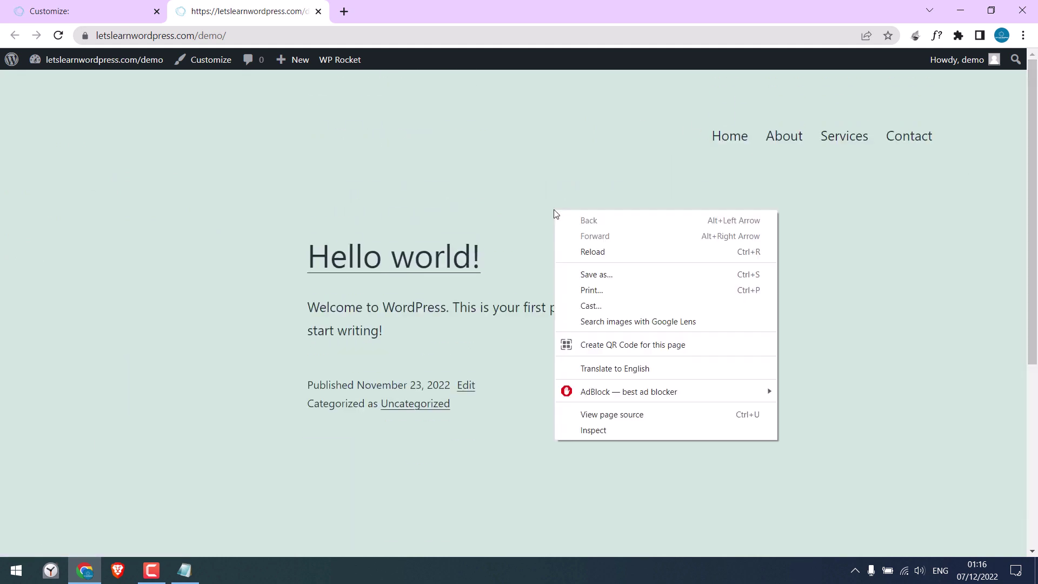
left_click(633, 431)
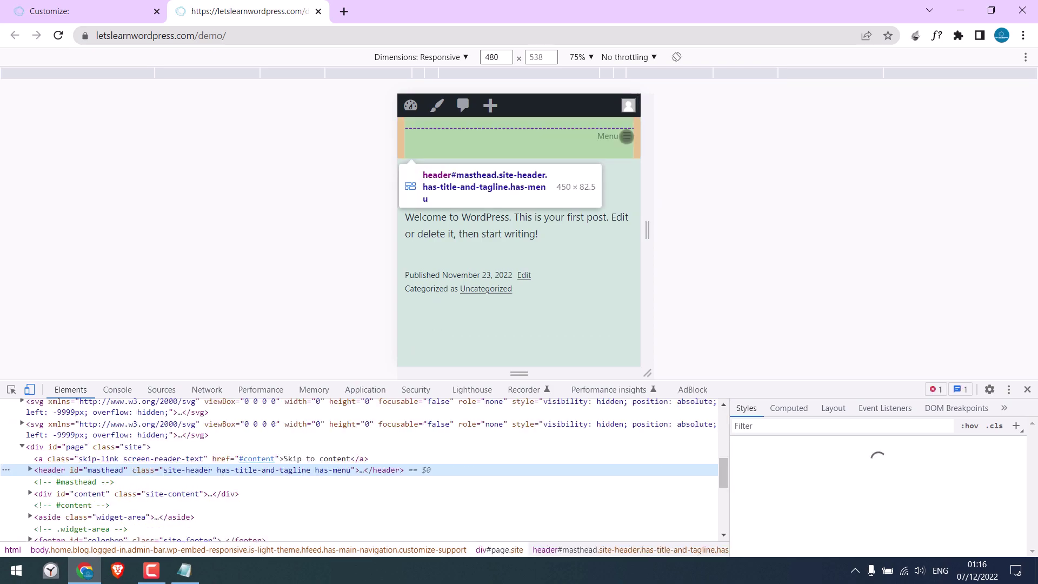
left_click(627, 136)
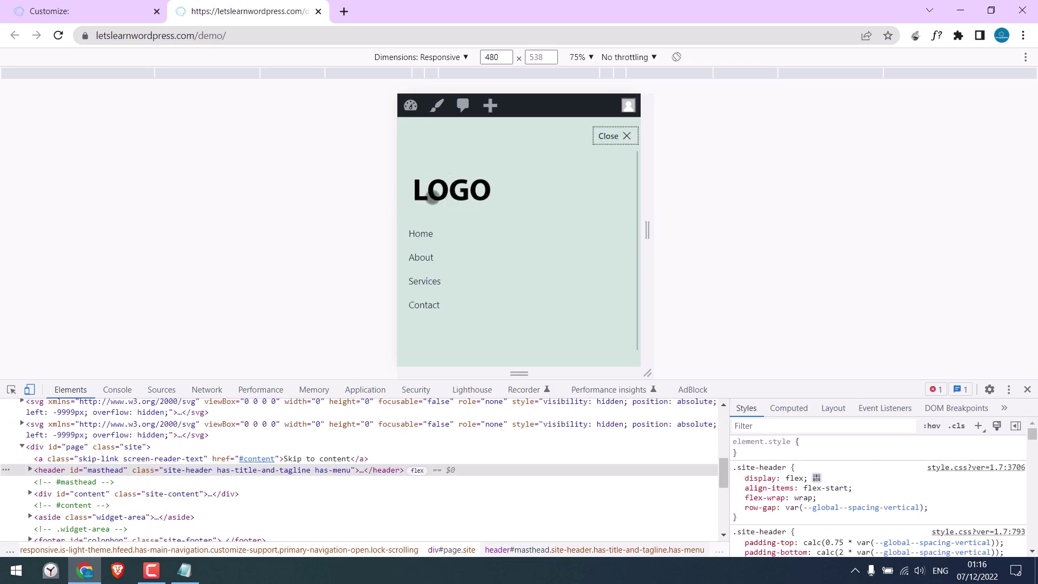